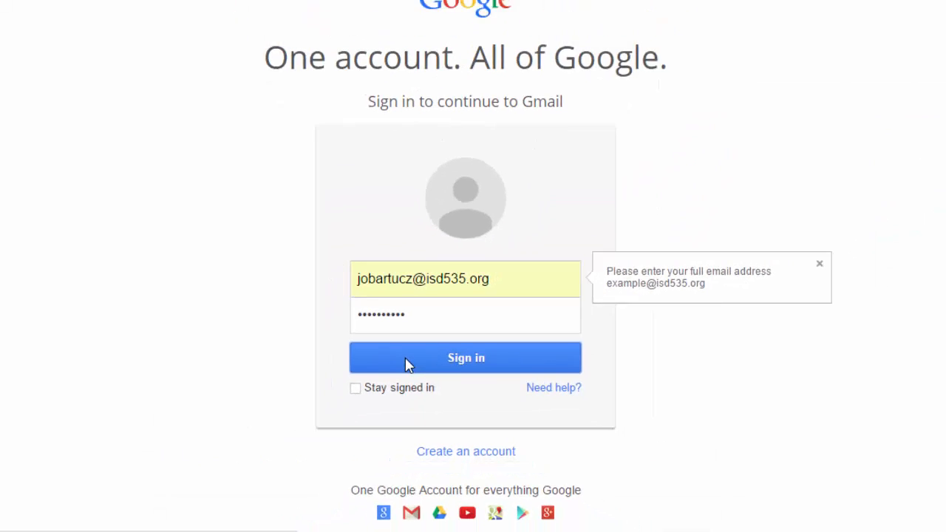
Sign in to Gmail with the account details already filled in and switch to Google Docs
left_click(408, 364)
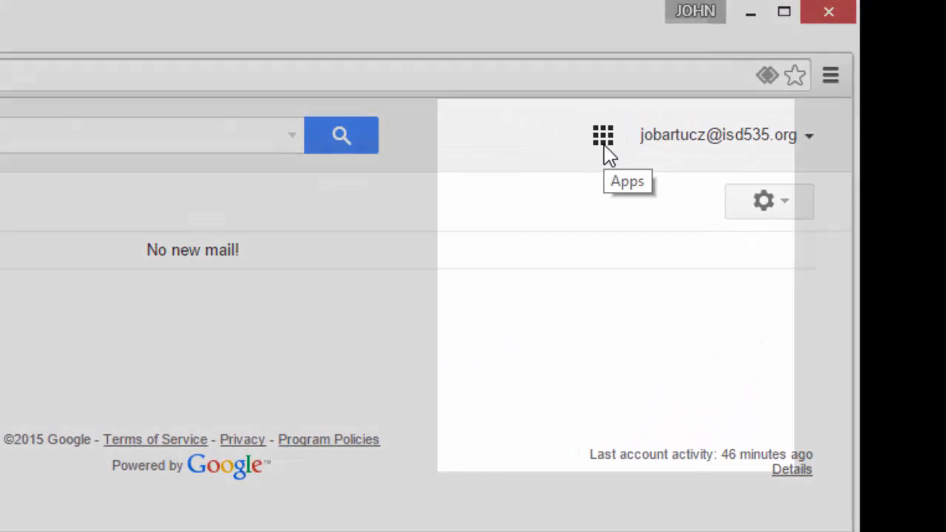
left_click(604, 137)
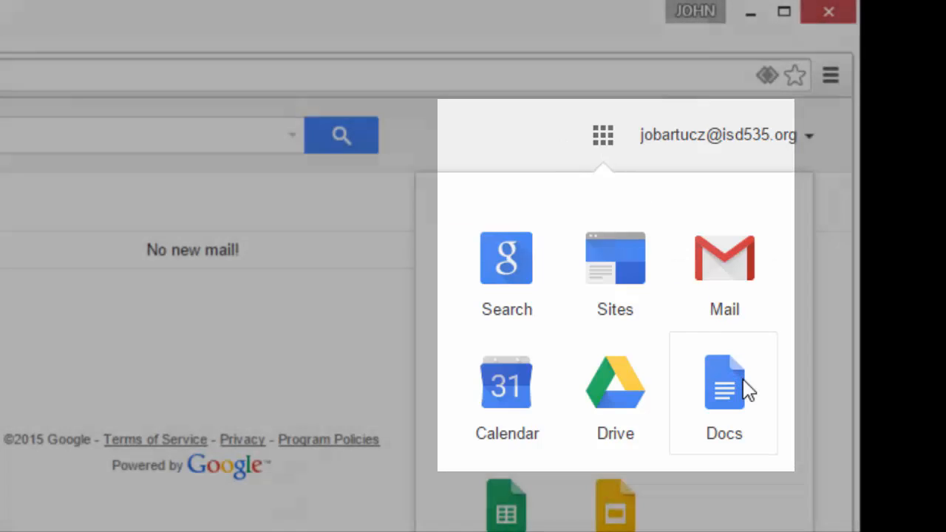
left_click(746, 389)
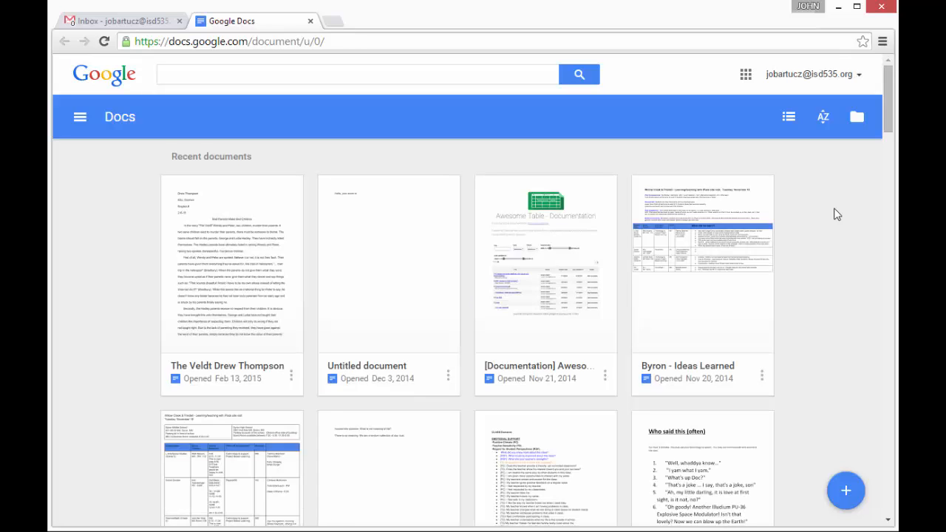
Show the recent documents as a list and check the available sort options
left_click(789, 118)
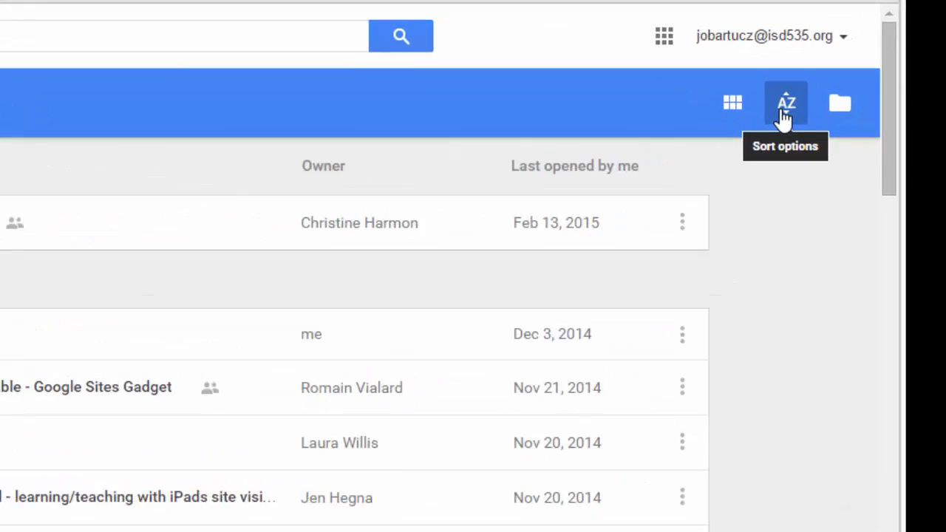
left_click(729, 104)
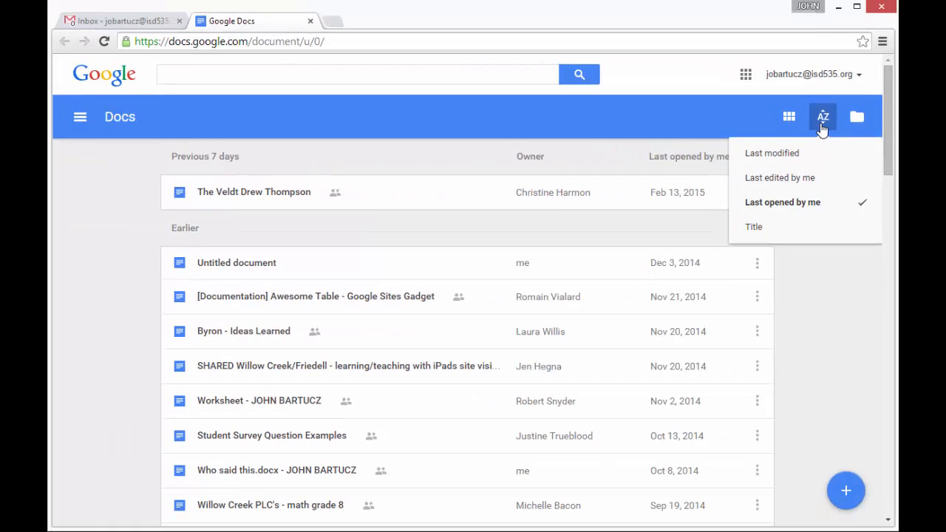
left_click(822, 127)
left_click(822, 128)
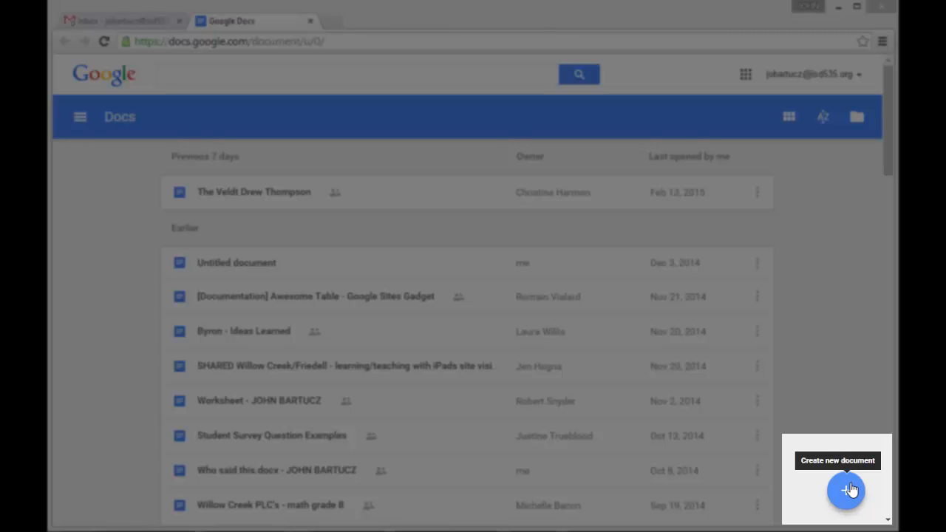
Create a new document and name it "A great story."
left_click(848, 490)
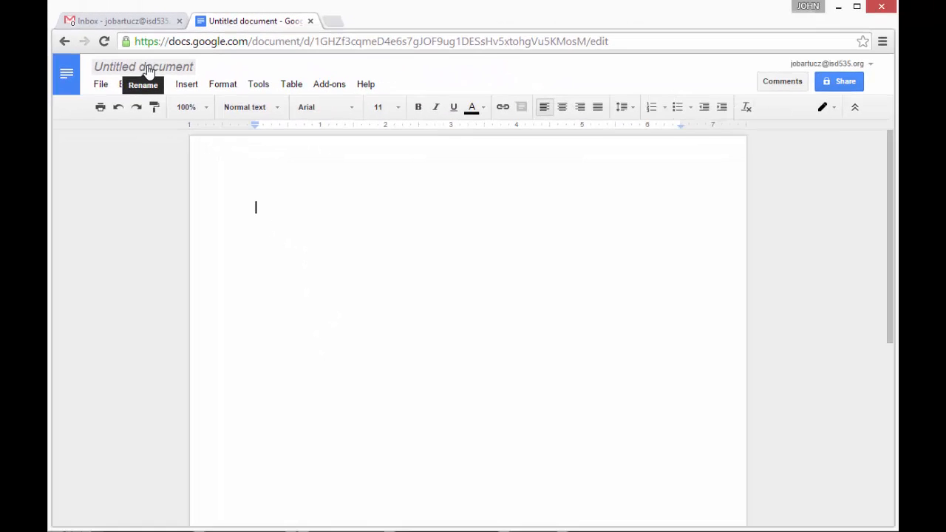
left_click(175, 82)
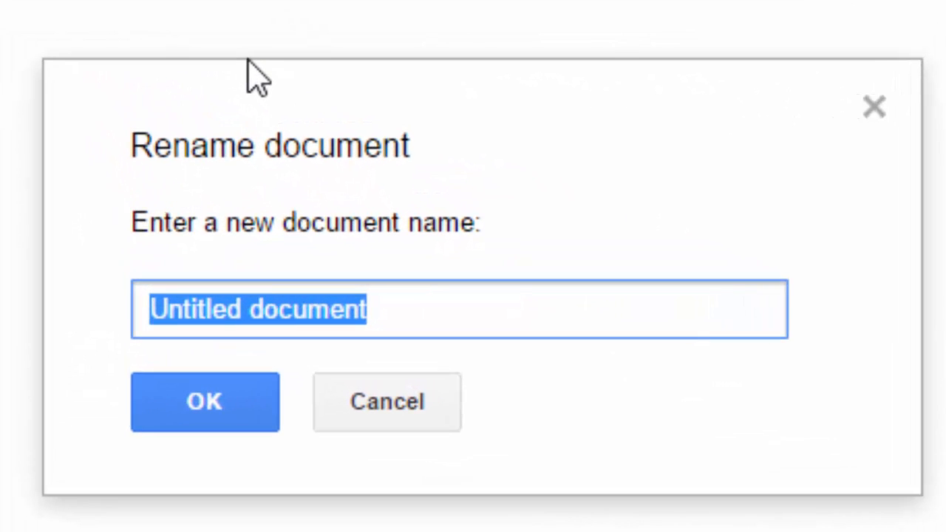
type("A great st")
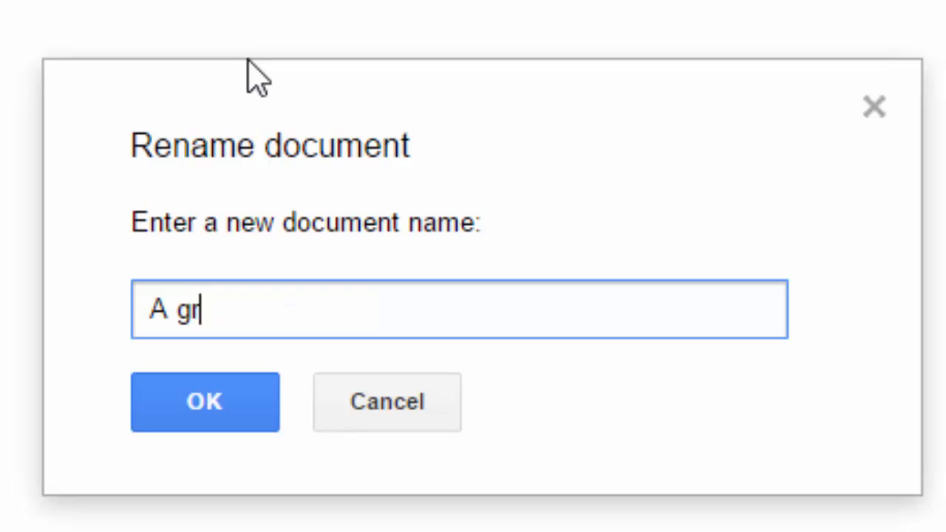
type("ory.")
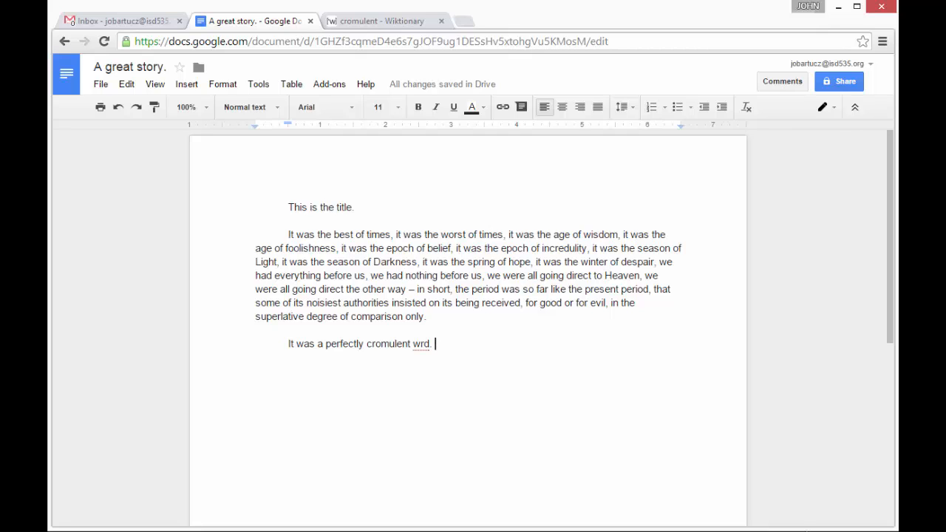
Apply the Title style to the line "This is the title."
triple_click(314, 209)
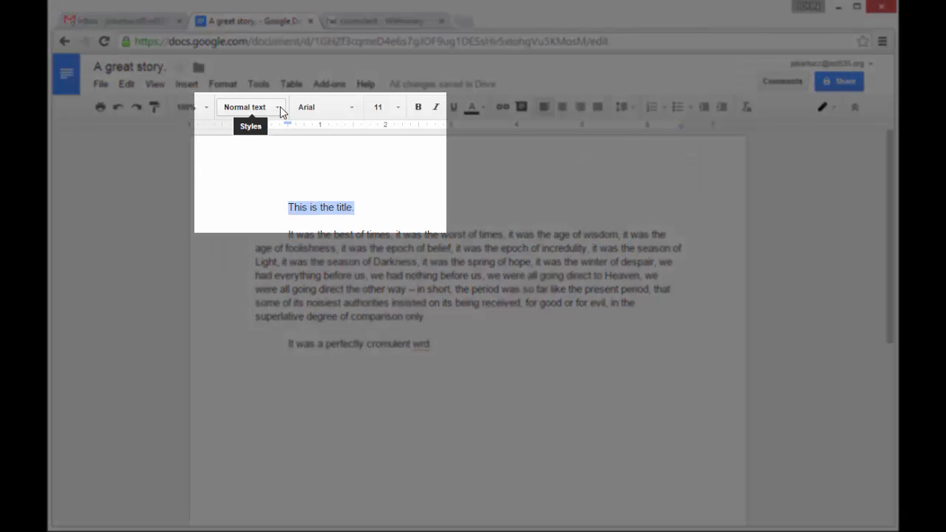
left_click(279, 107)
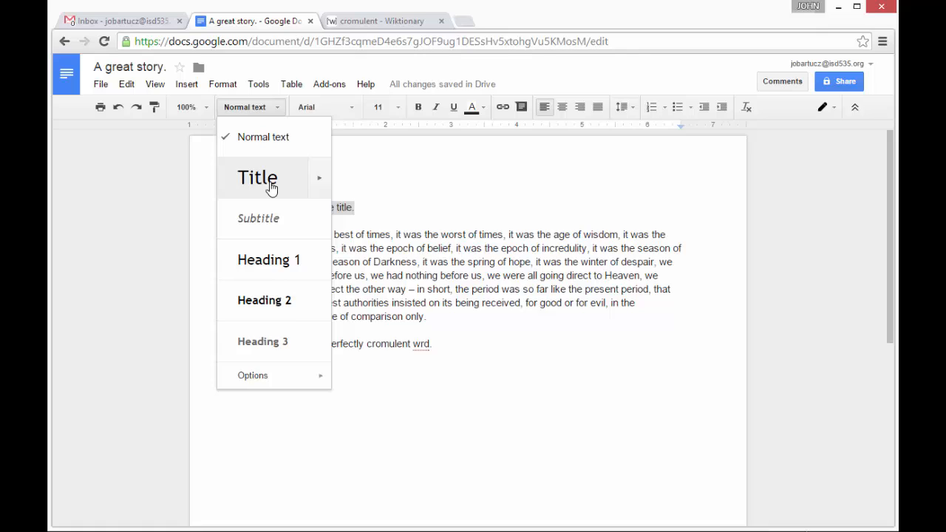
left_click(271, 189)
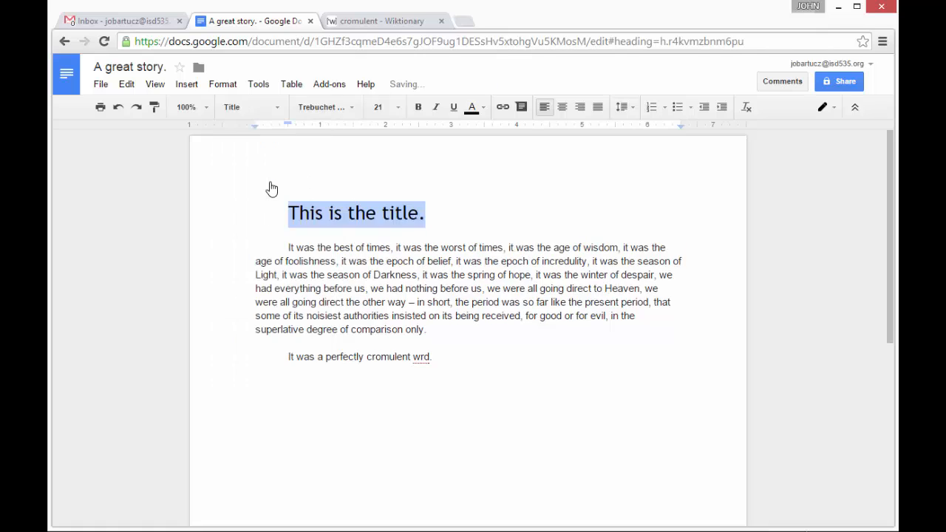
Make the first "was" in the opening paragraph bold, italic and underlined
left_click(314, 247)
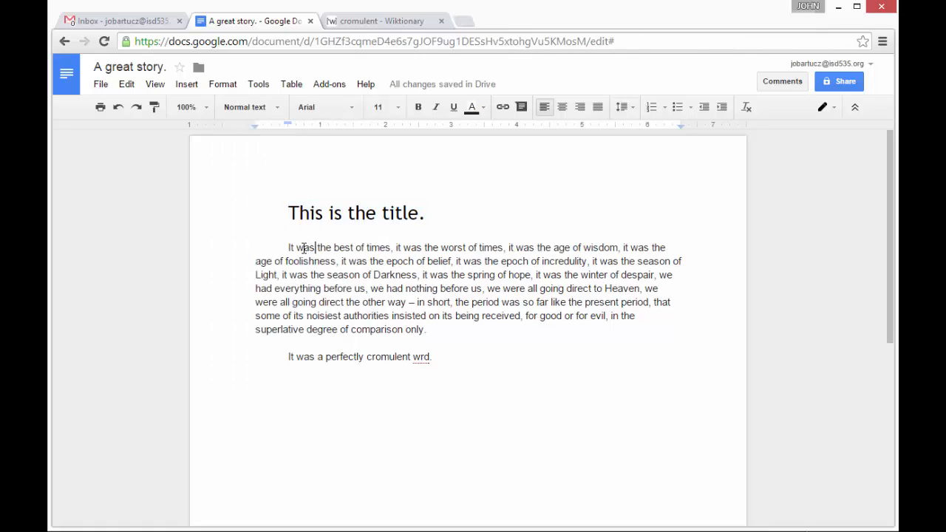
double_click(304, 248)
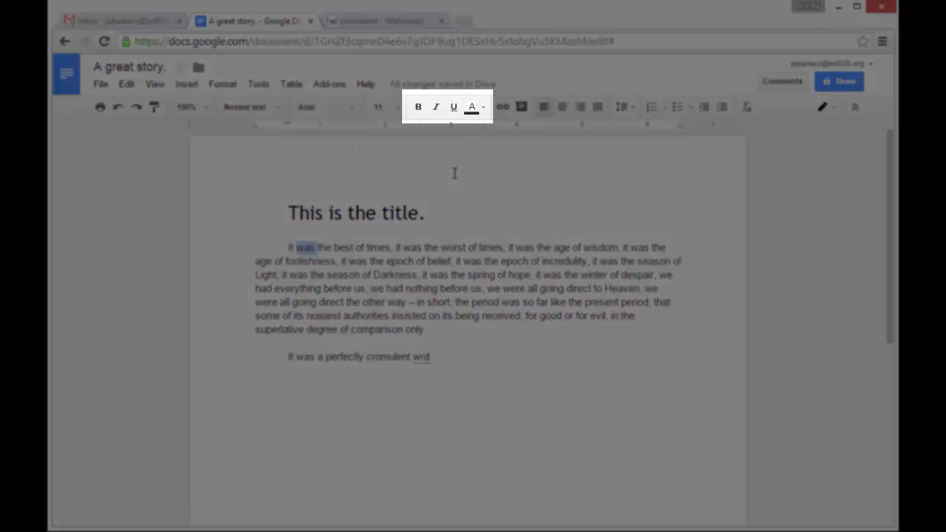
left_click(421, 110)
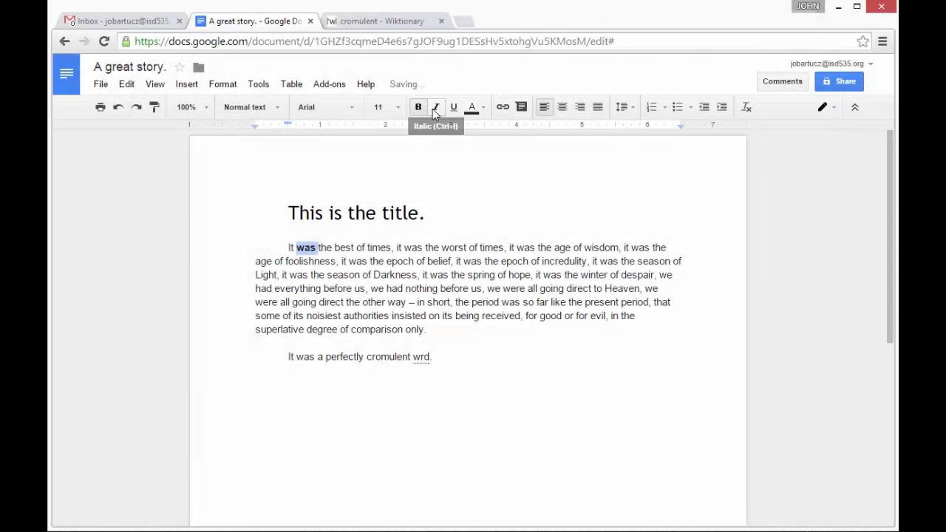
left_click(435, 112)
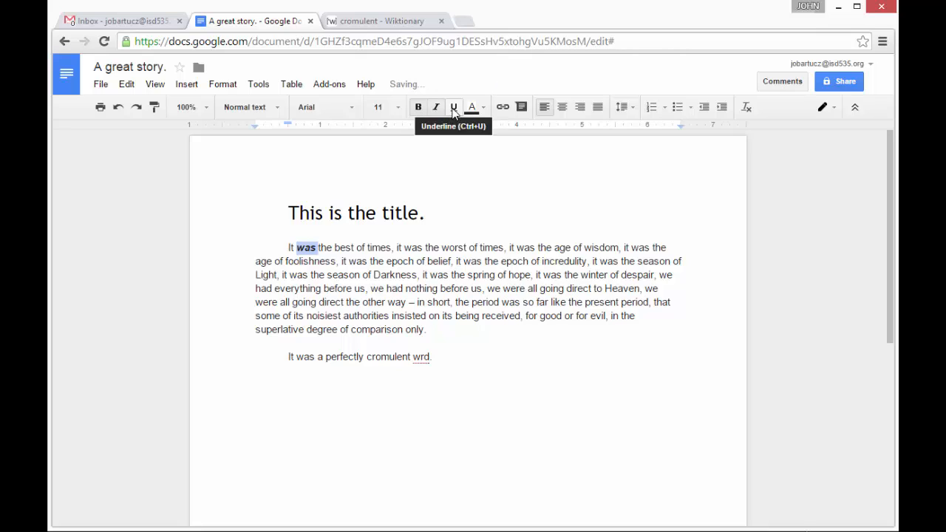
left_click(453, 112)
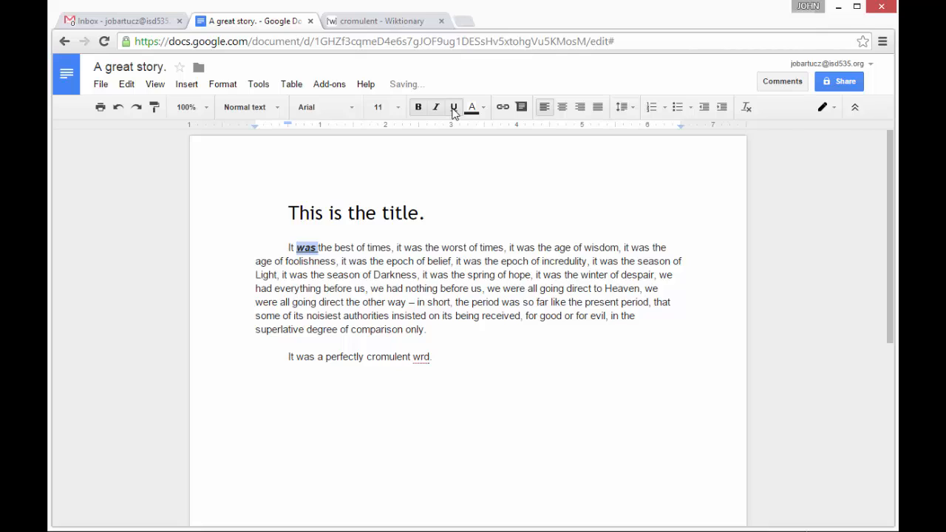
Highlight the selected word "was" in yellow
left_click(478, 109)
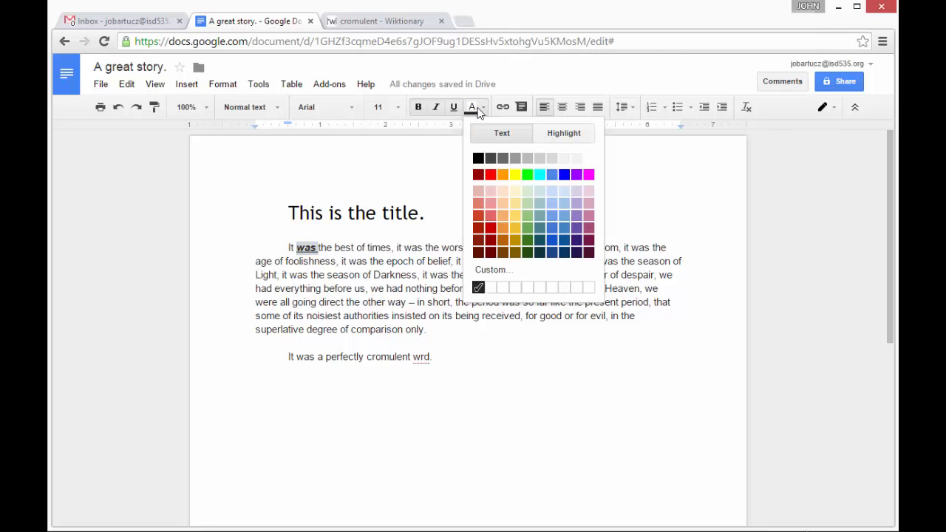
left_click(547, 135)
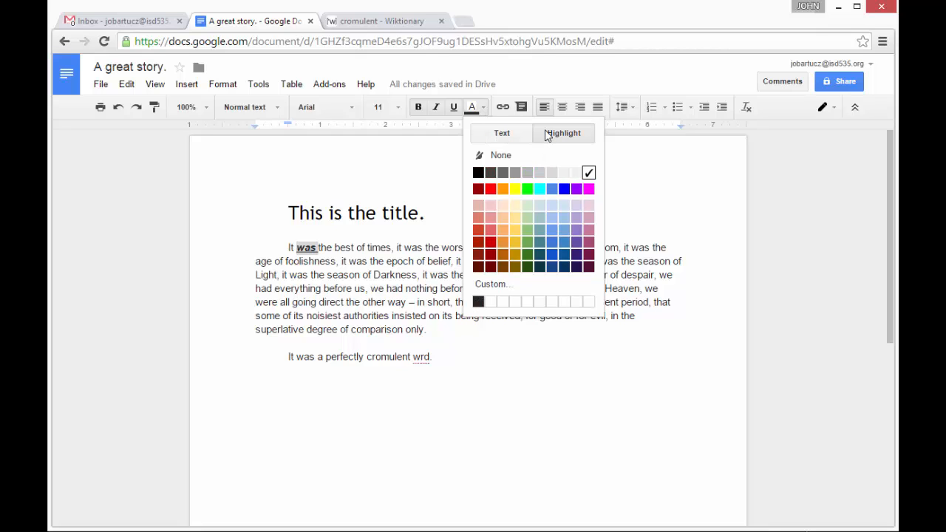
left_click(515, 189)
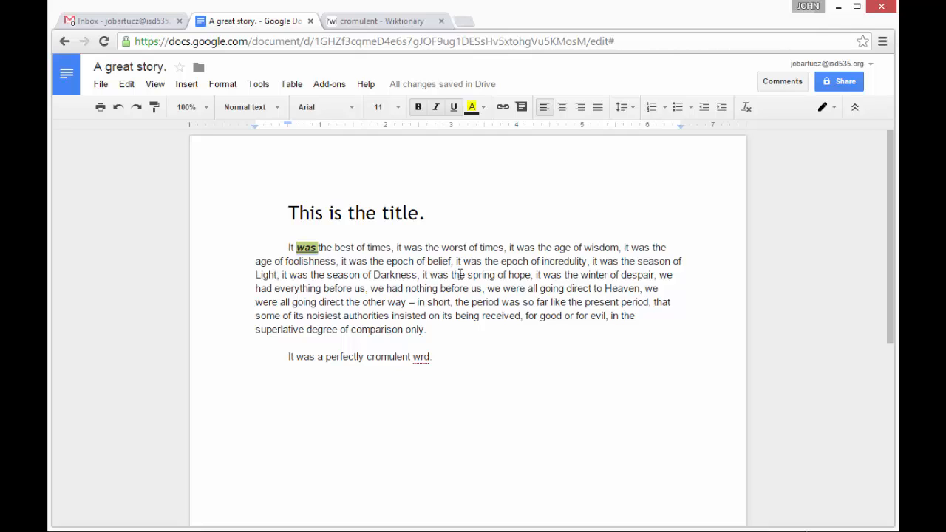
Correct the misspelled "wrd" in the last sentence to "word"
double_click(421, 357)
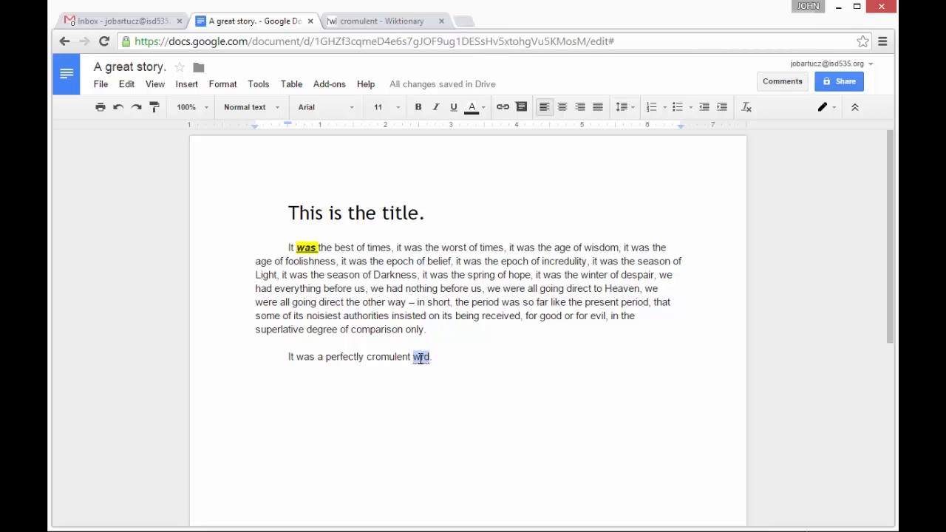
right_click(421, 359)
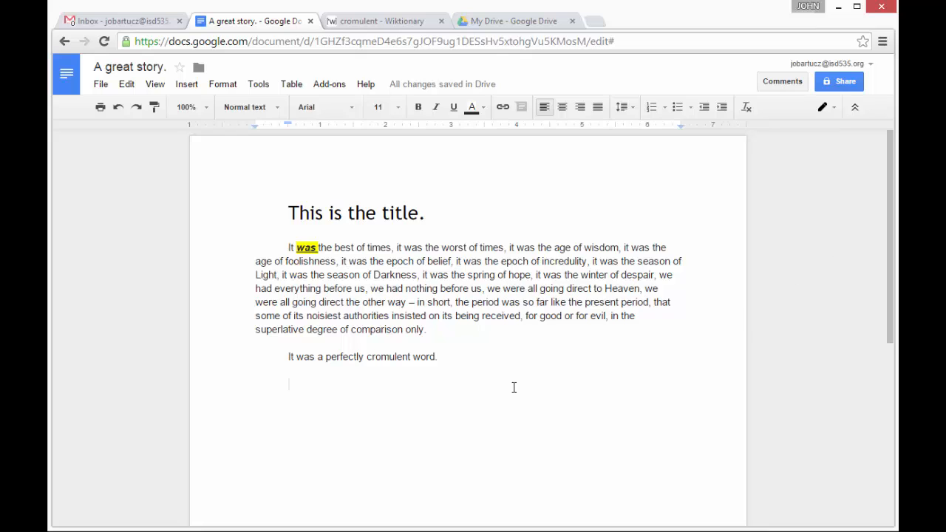
double_click(391, 355)
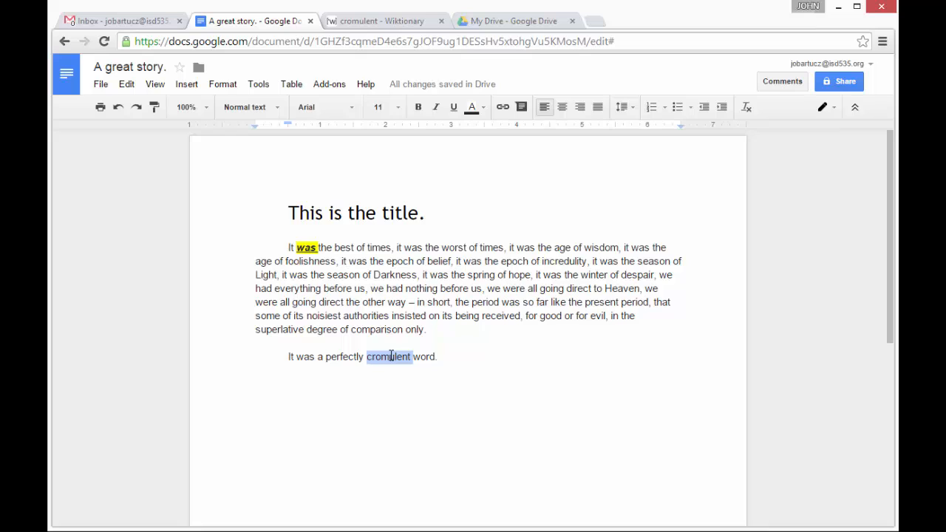
left_click(502, 109)
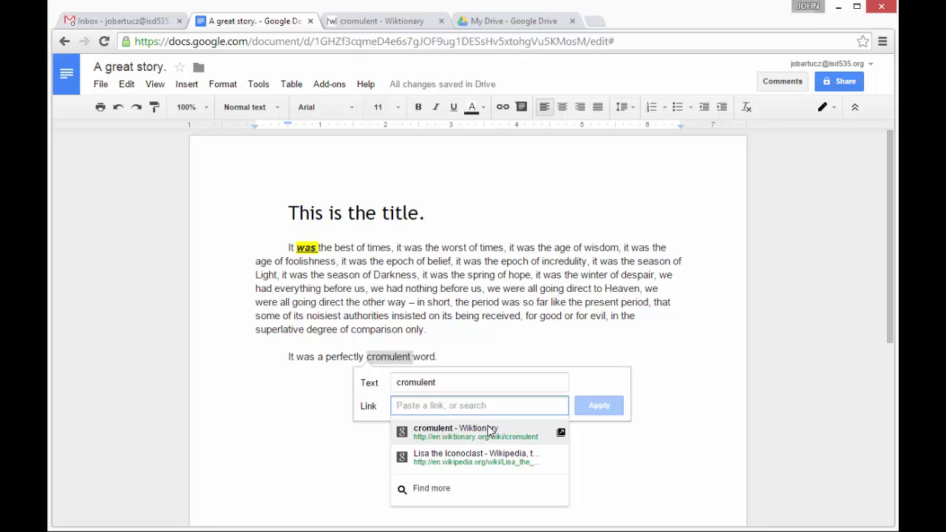
left_click(403, 27)
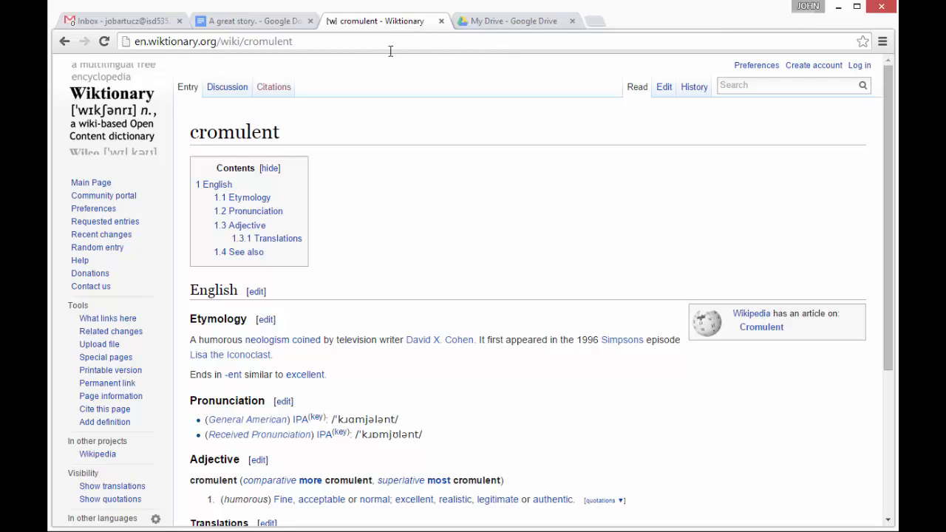
left_click(392, 40)
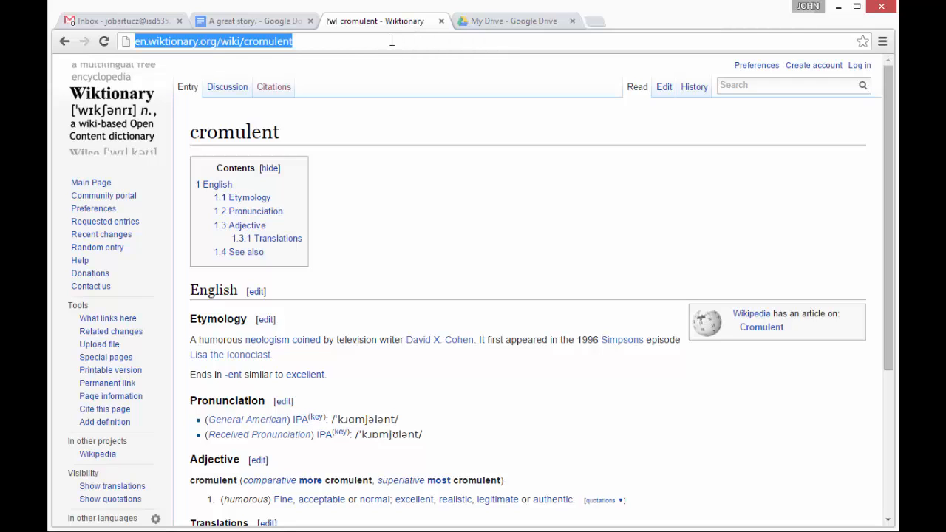
left_click(250, 18)
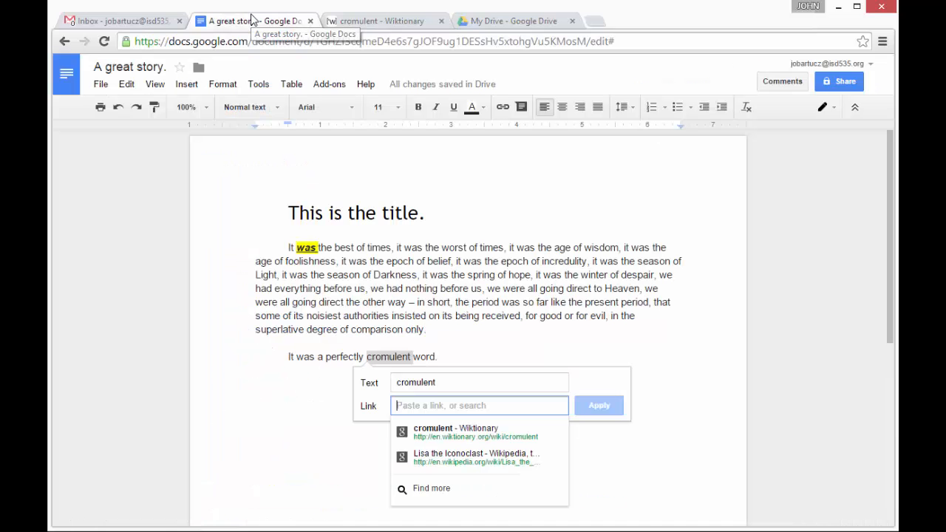
left_click(428, 429)
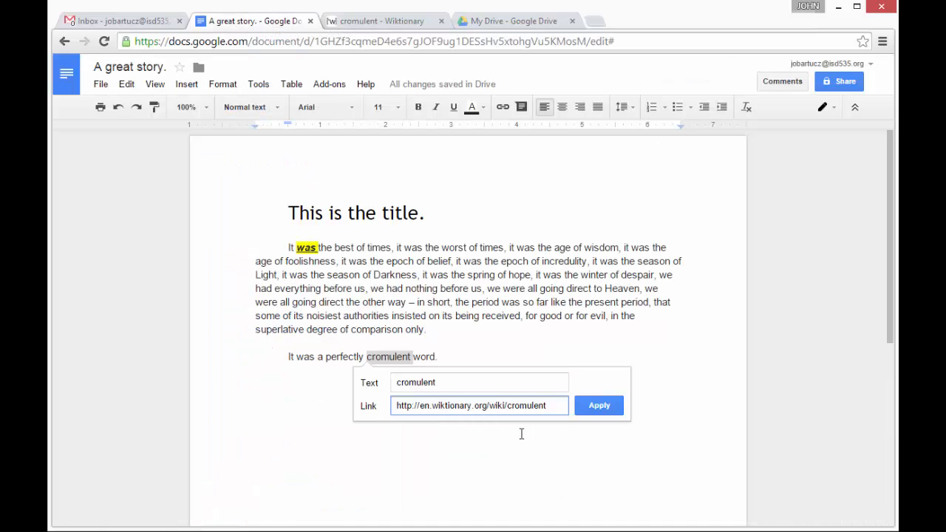
left_click(592, 406)
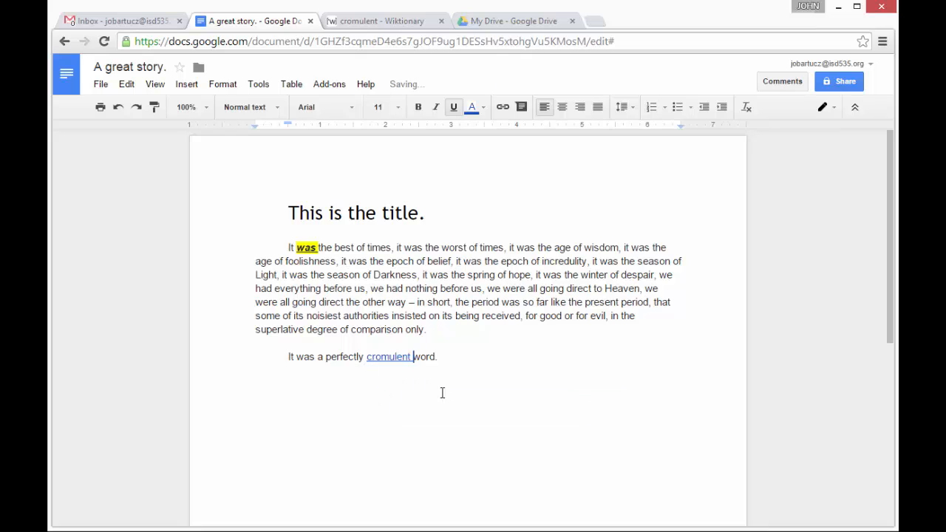
left_click(395, 358)
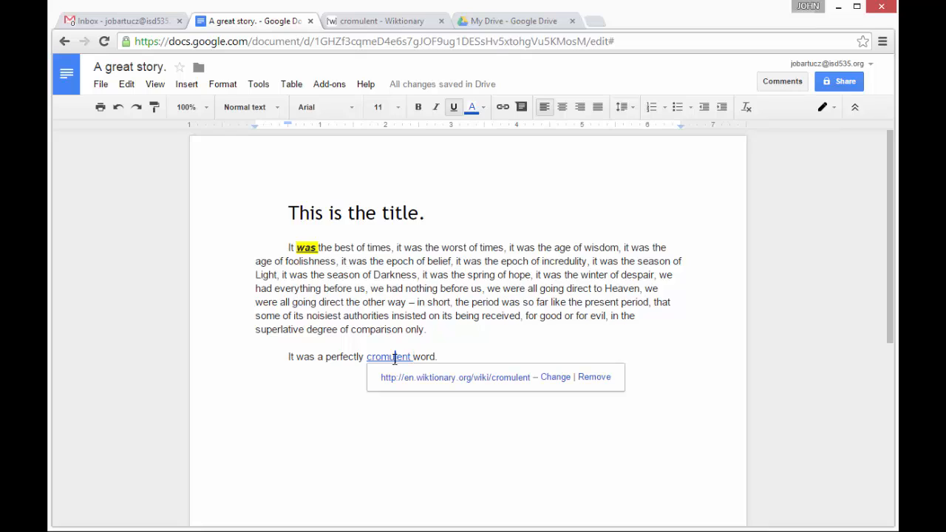
Insert the image 1.jpg from the 2014-04-04 pictures folder on a new line below the last sentence
left_click(444, 357)
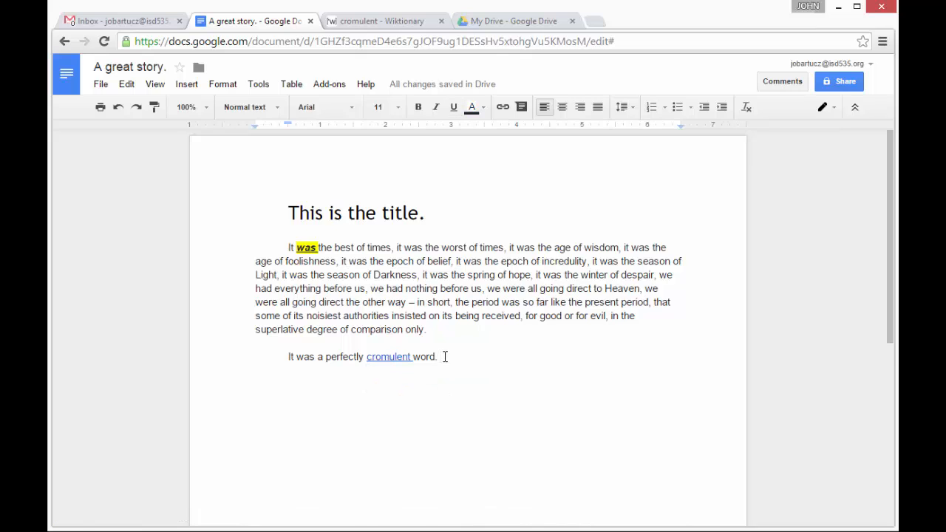
key("Return")
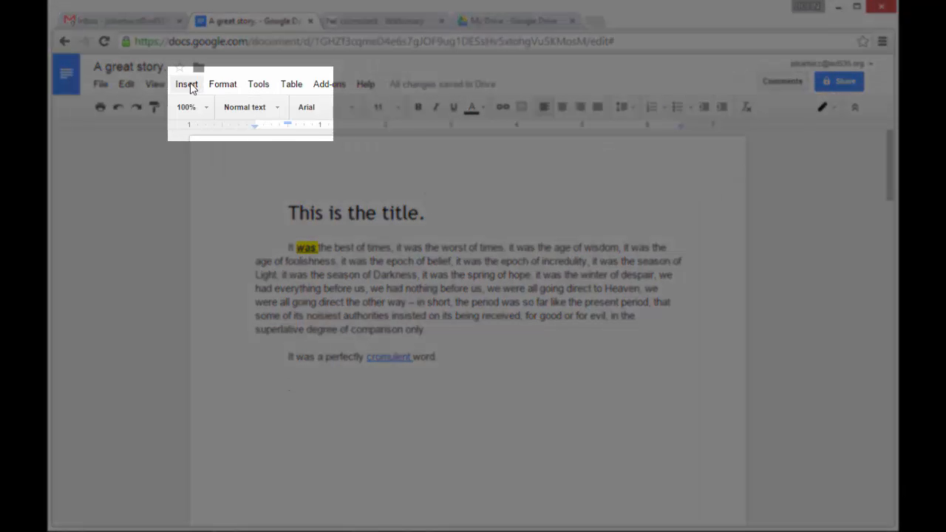
left_click(190, 85)
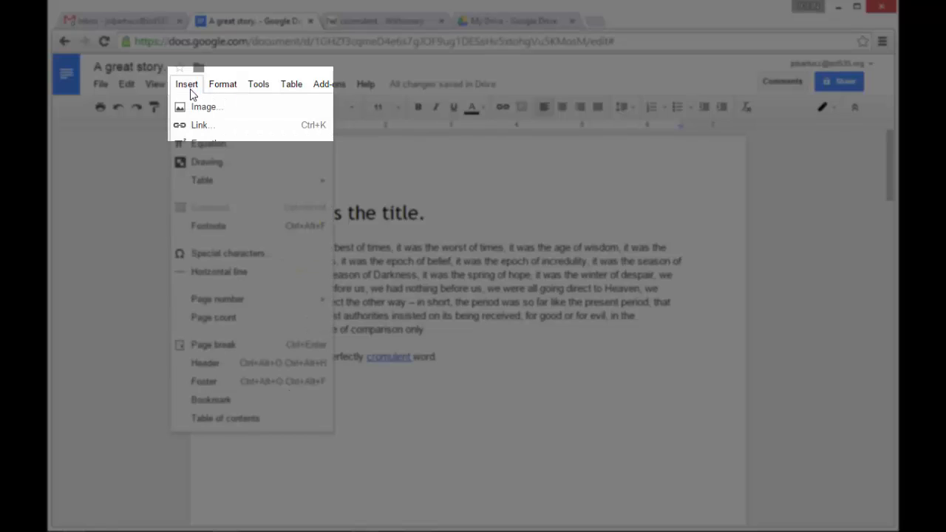
left_click(200, 107)
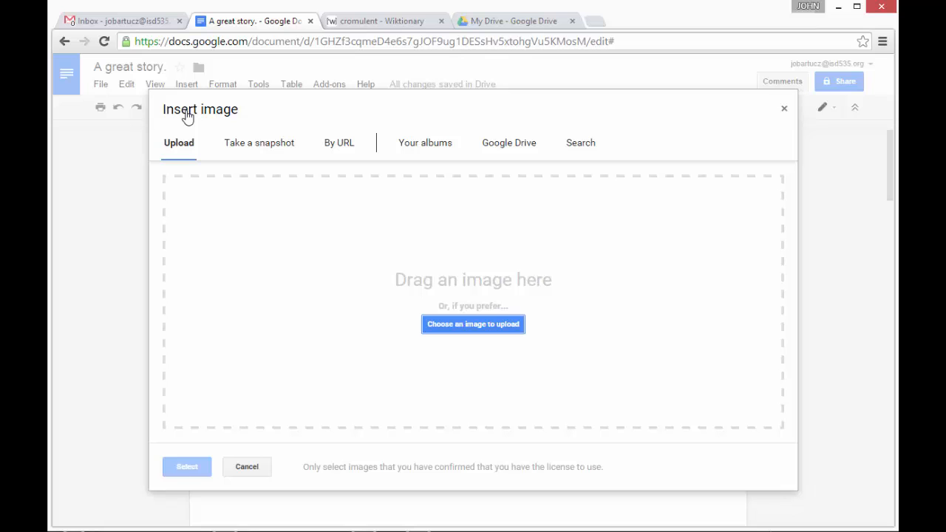
left_click(470, 329)
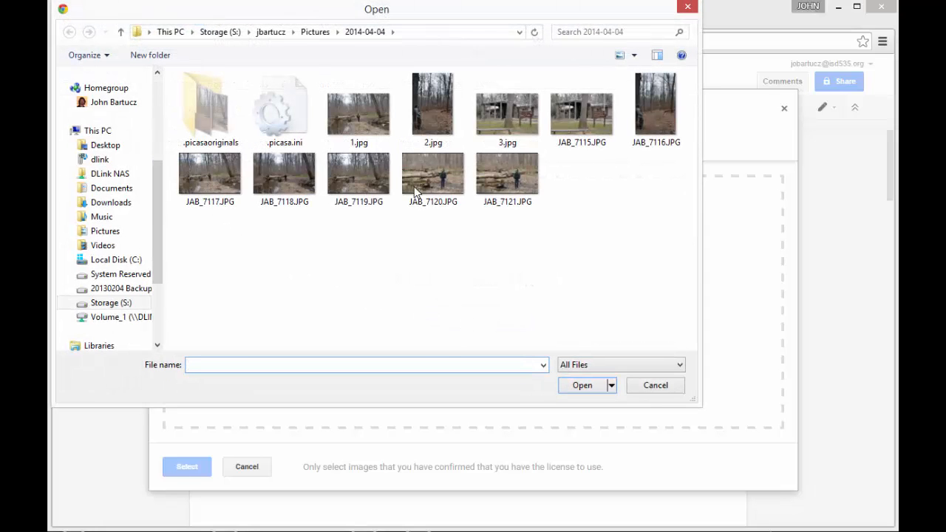
double_click(359, 120)
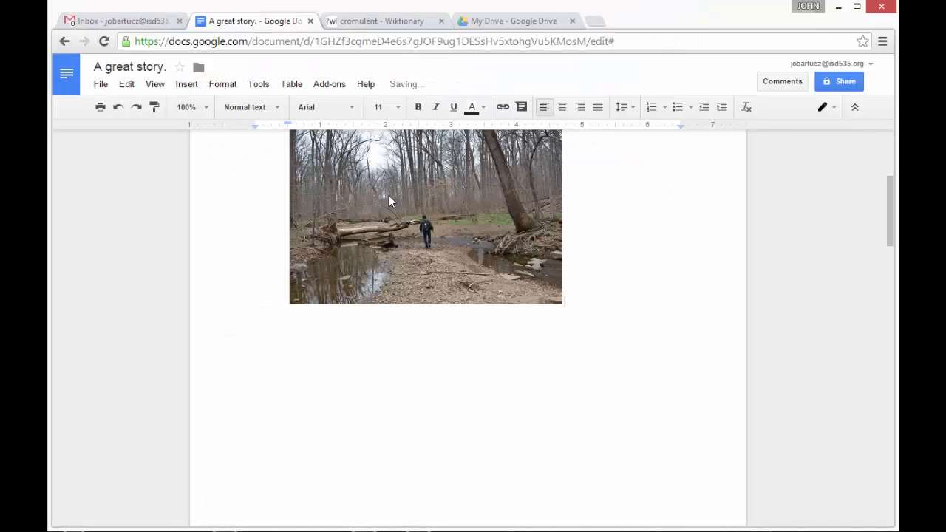
scroll(389, 196, "up", 2)
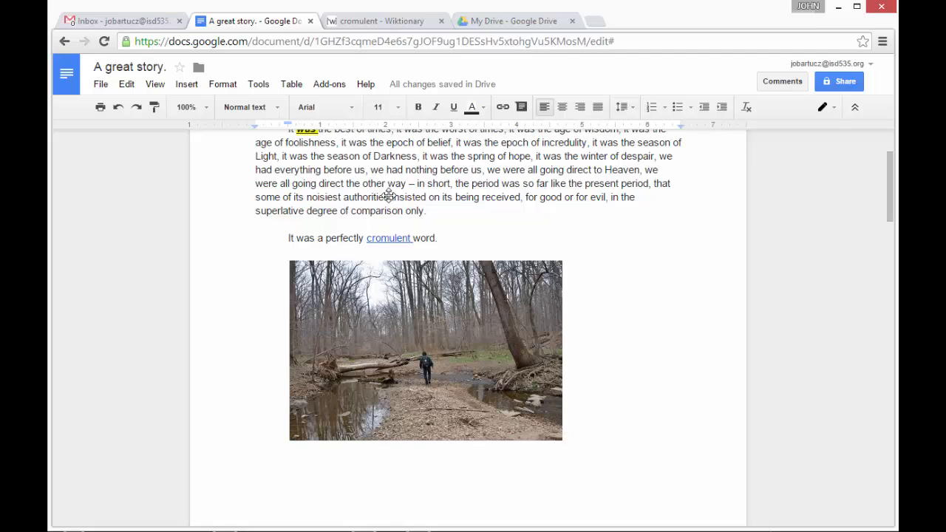
Insert 2.jpg on a new line below the first picture by dropping it from the 2014-04-04 folder window into the image upload area
key("Return")
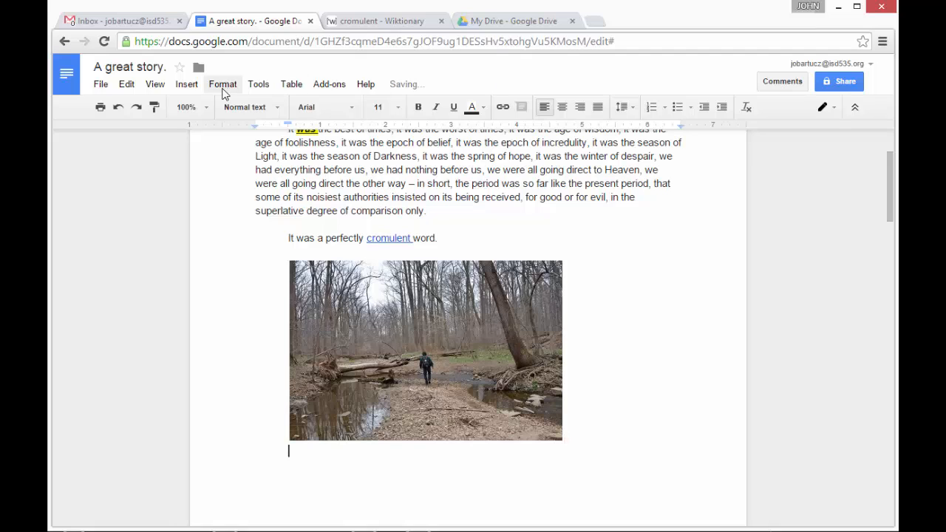
left_click(197, 94)
left_click(190, 120)
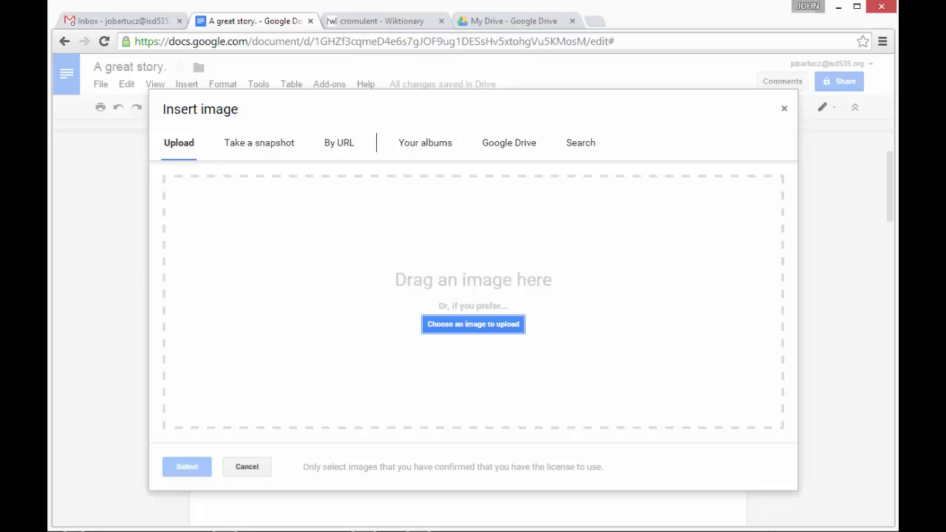
left_click(73, 530)
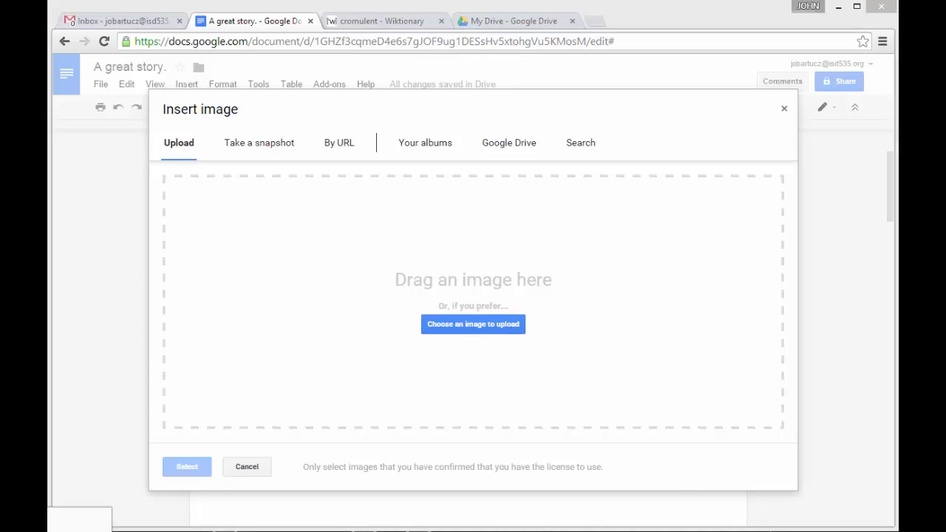
left_click(80, 526)
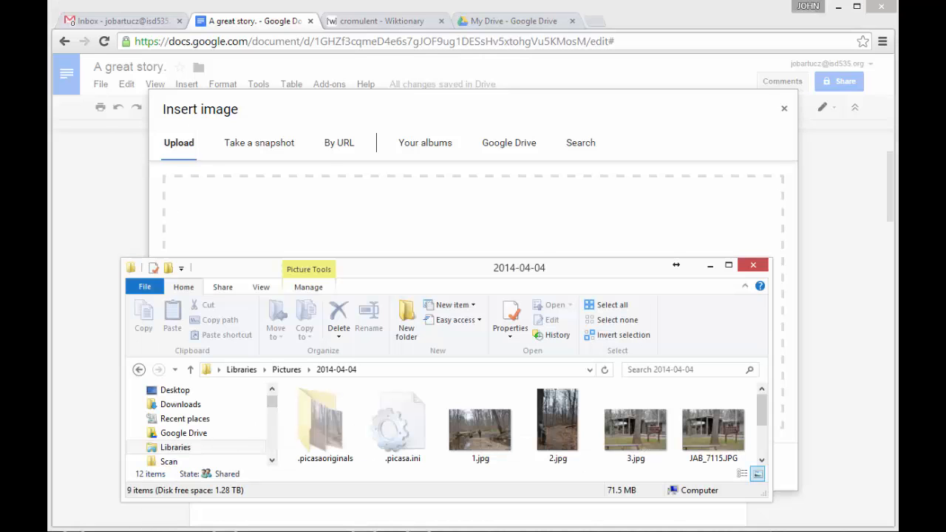
left_click(552, 430)
left_click_drag(551, 433, 502, 239)
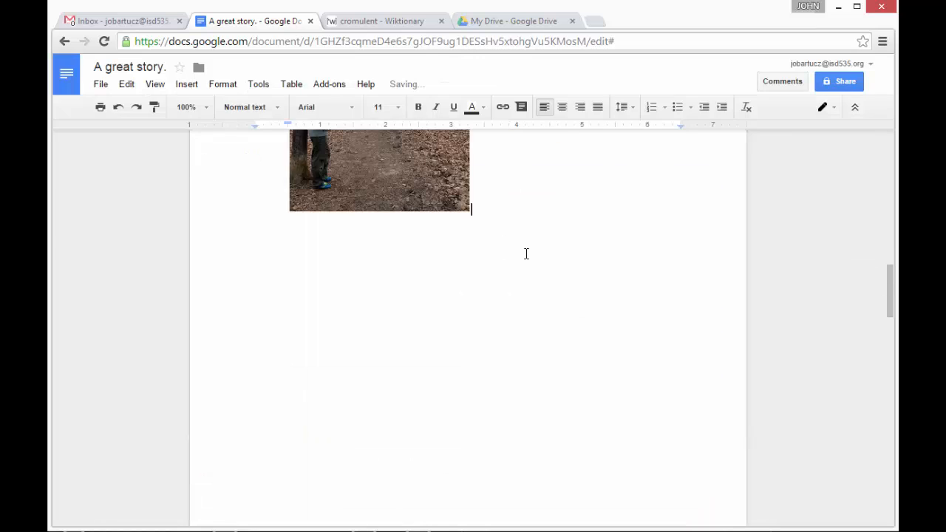
scroll(526, 253, "up", 3)
scroll(525, 254, "up", 5)
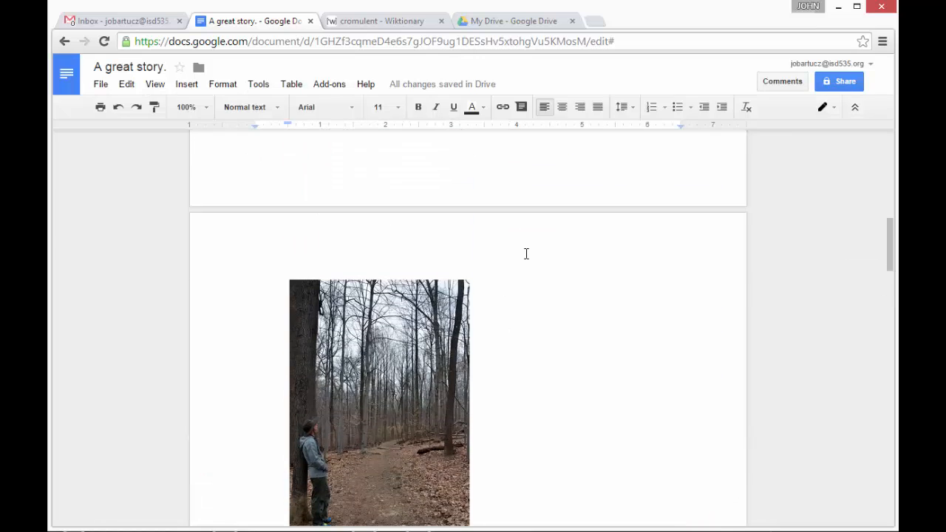
scroll(525, 254, "down", 5)
scroll(526, 254, "down", 1)
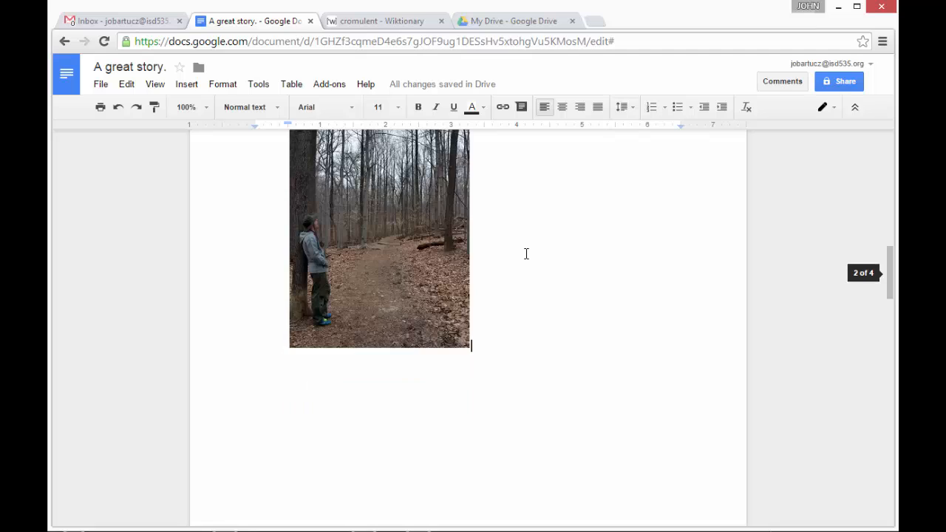
Insert the image JAB_7118.JPG from Google Drive below the portrait picture, leaving blank lines before it
key("Return")
key("Return")
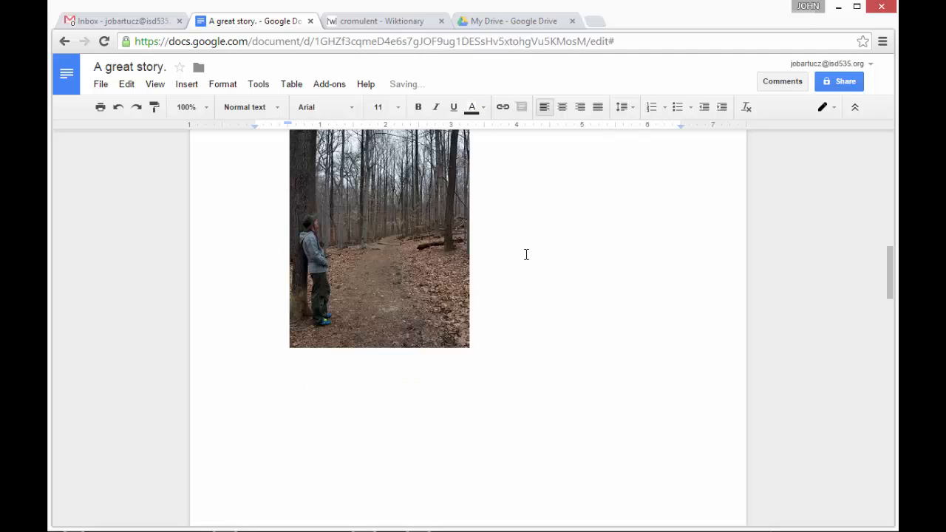
left_click(190, 88)
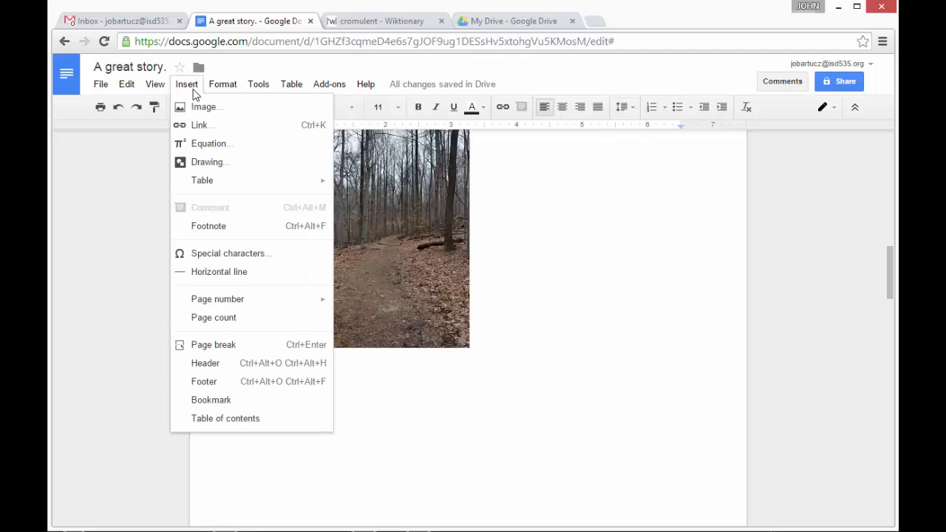
left_click(198, 108)
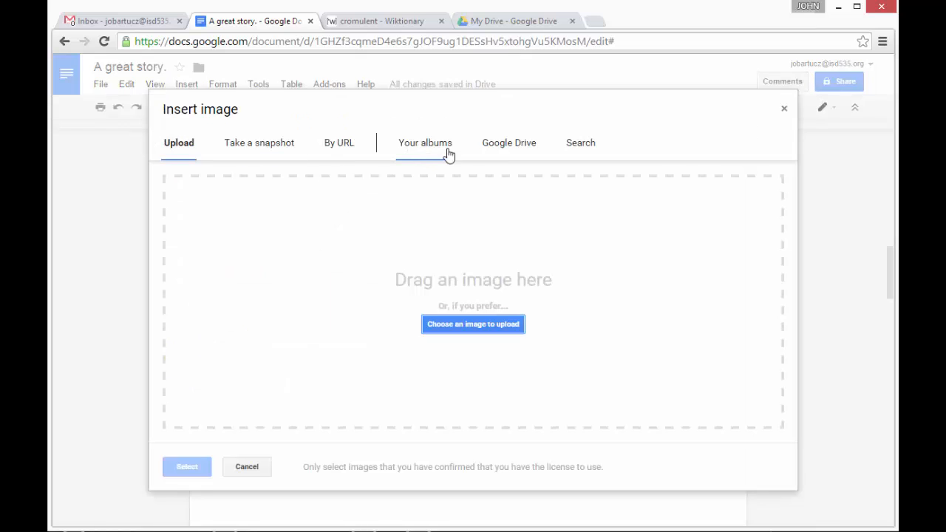
left_click(484, 148)
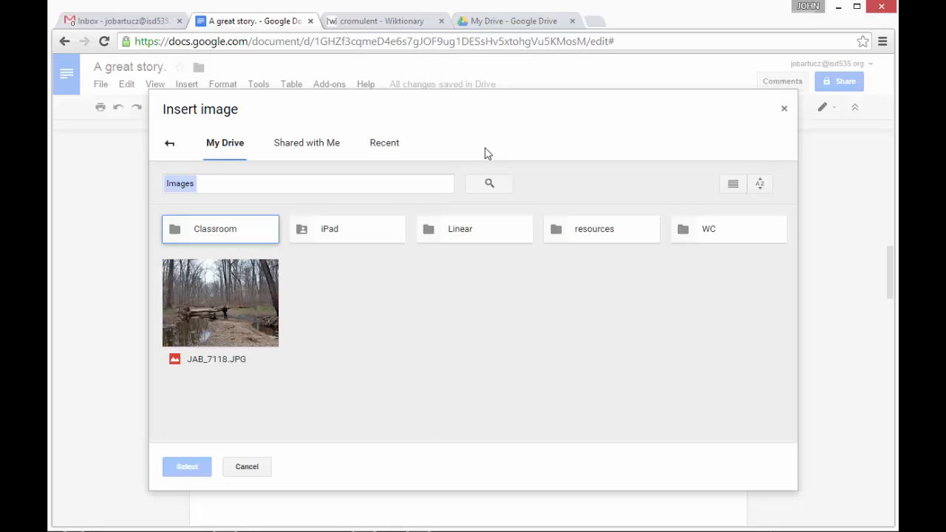
left_click(236, 309)
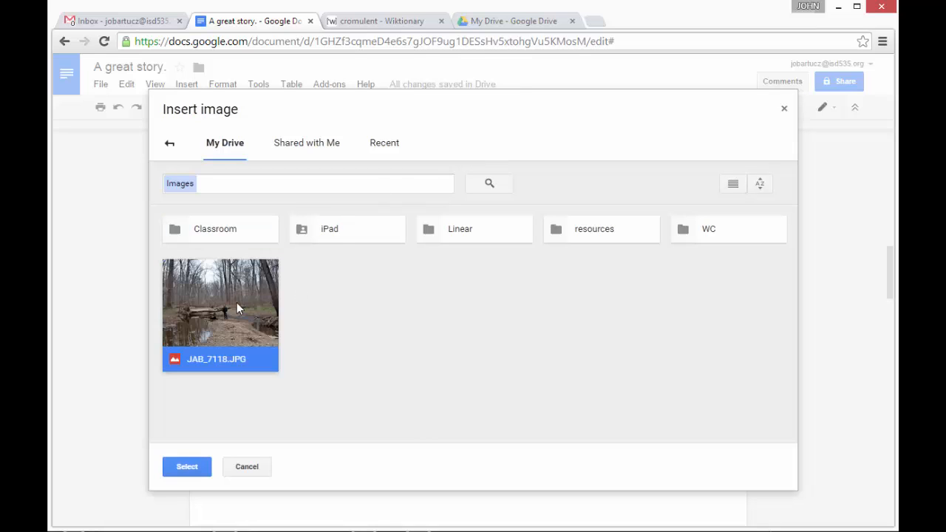
left_click(187, 467)
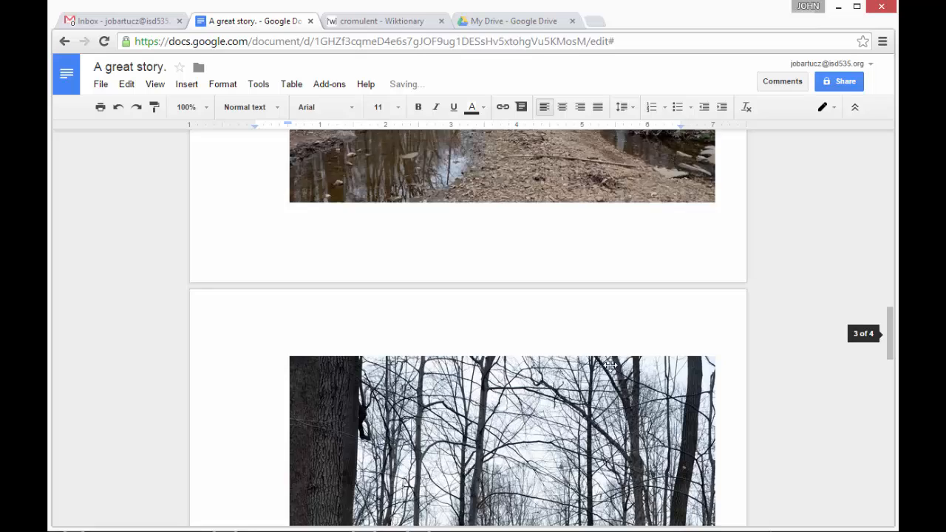
scroll(610, 364, "down", 6)
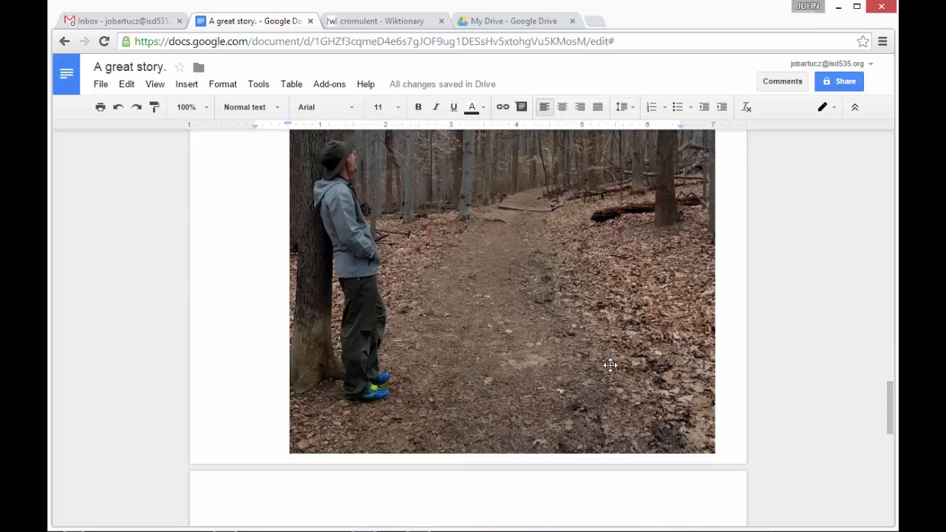
scroll(610, 365, "down", 2)
Enlarge the smaller portrait picture on the second page to about 4 inches wide and cut it from the document
scroll(610, 364, "up", 15)
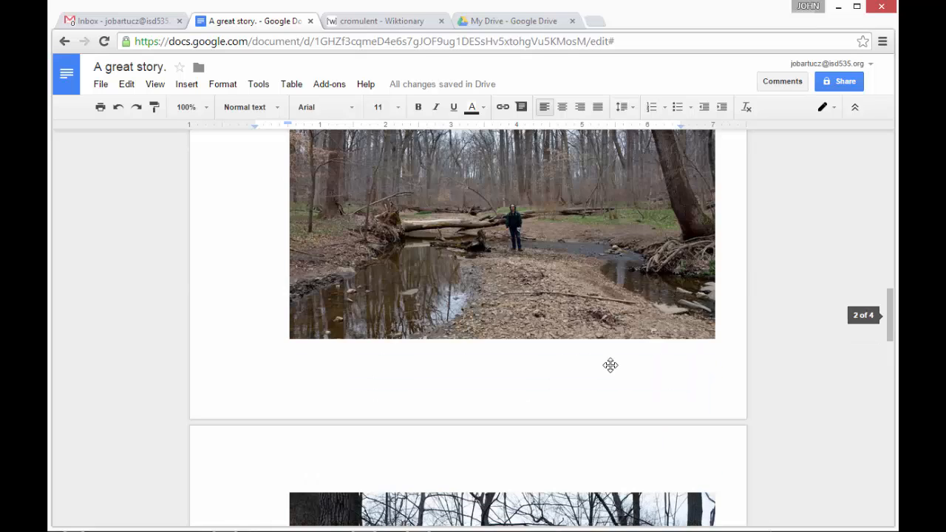
scroll(610, 364, "up", 3)
scroll(610, 364, "up", 4)
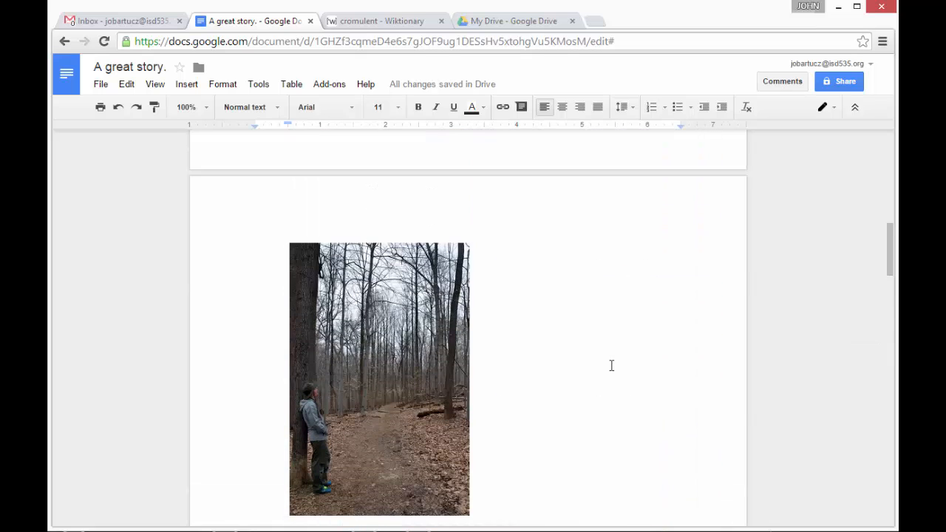
left_click(391, 333)
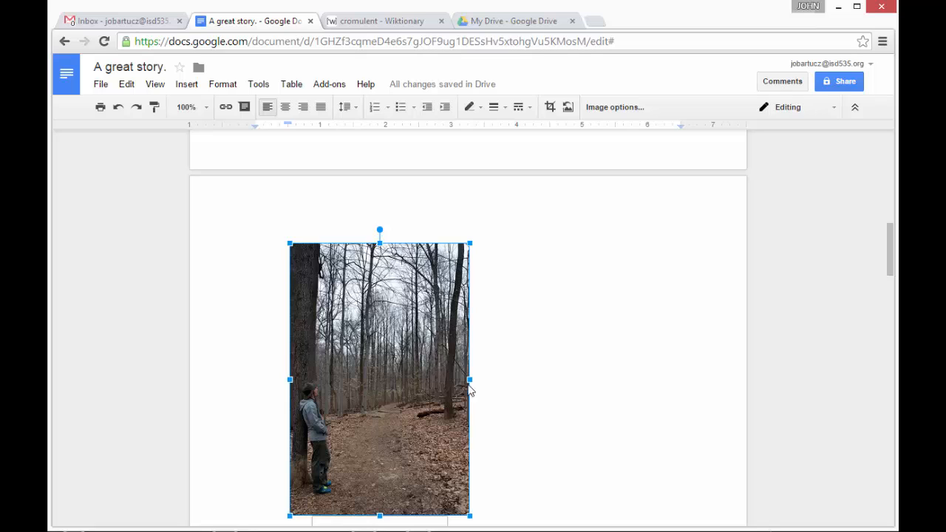
left_click_drag(469, 515, 547, 529)
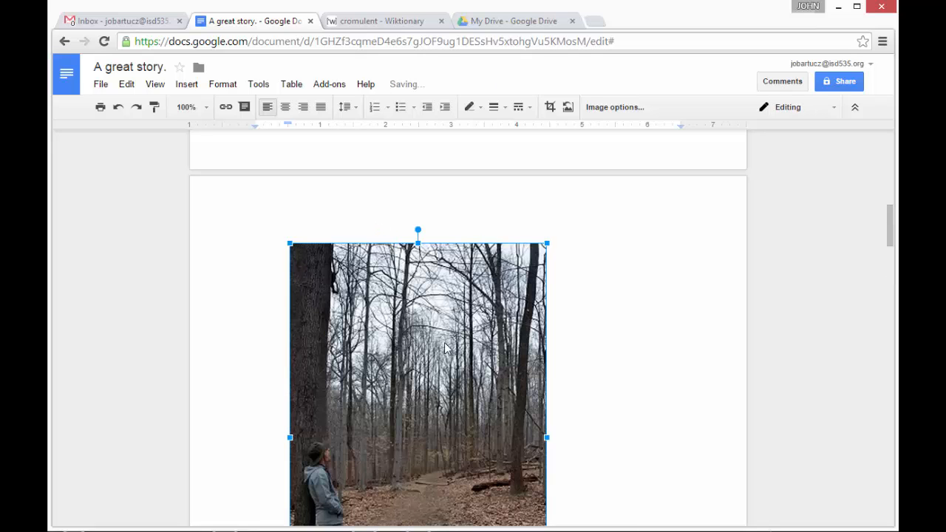
right_click(446, 349)
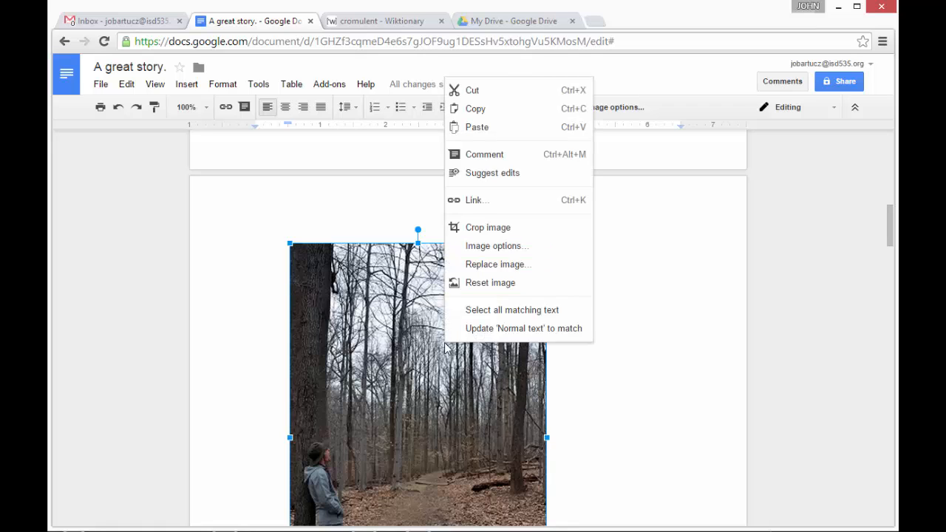
left_click(492, 90)
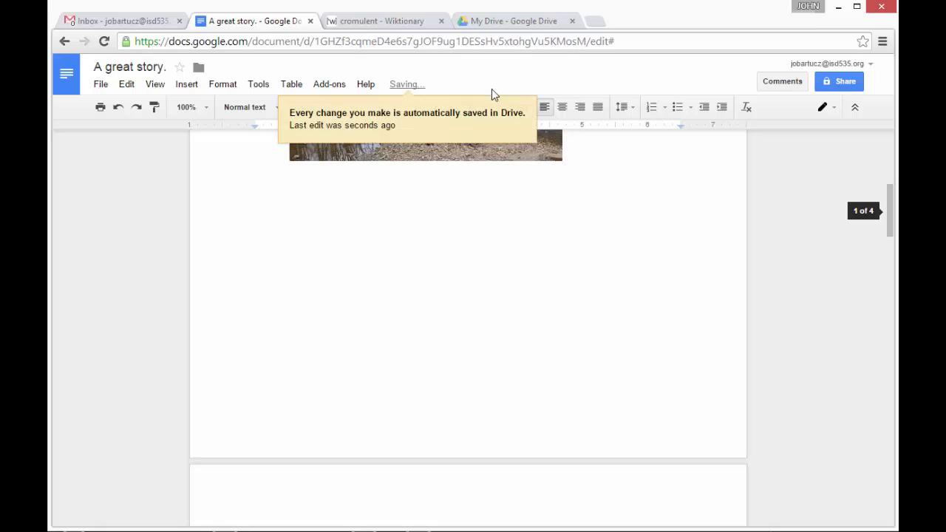
Increase the transparency, brightness and contrast of the creek picture below the last sentence
scroll(521, 188, "up", 4)
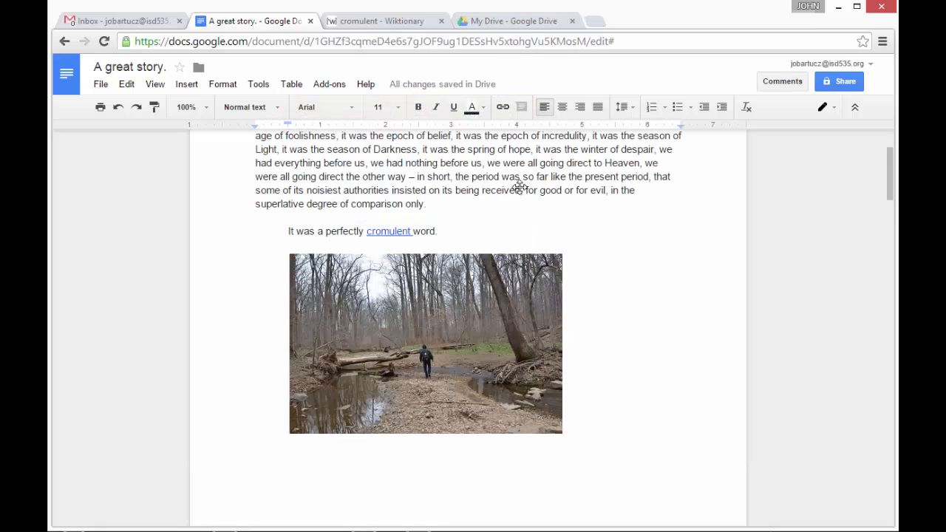
left_click(475, 291)
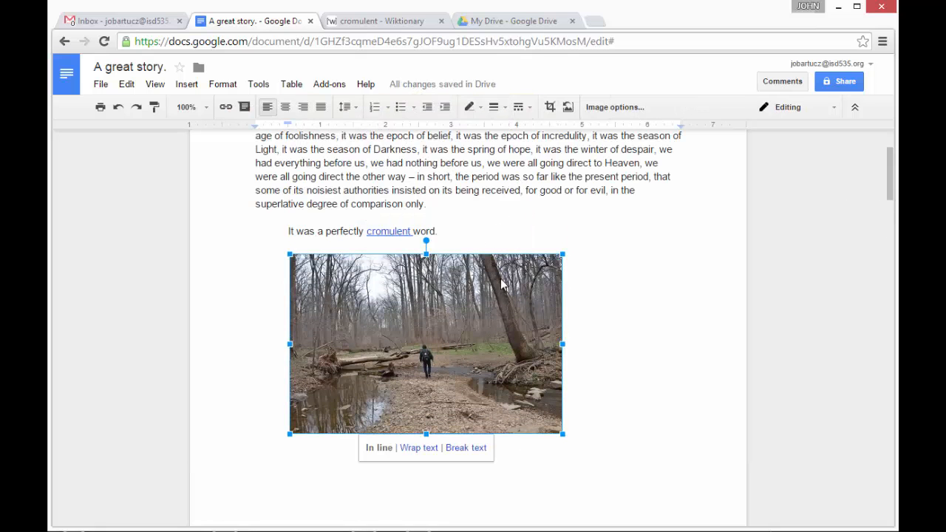
left_click(623, 109)
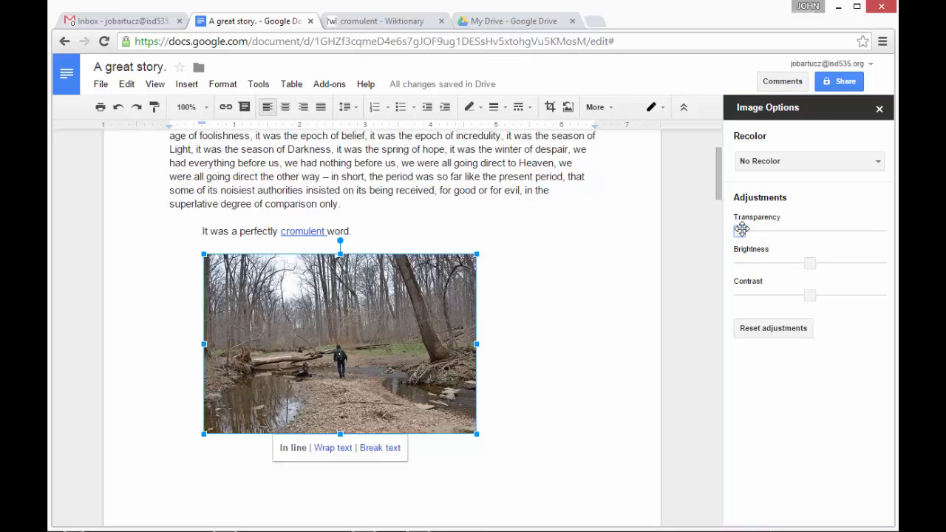
left_click_drag(740, 230, 847, 266)
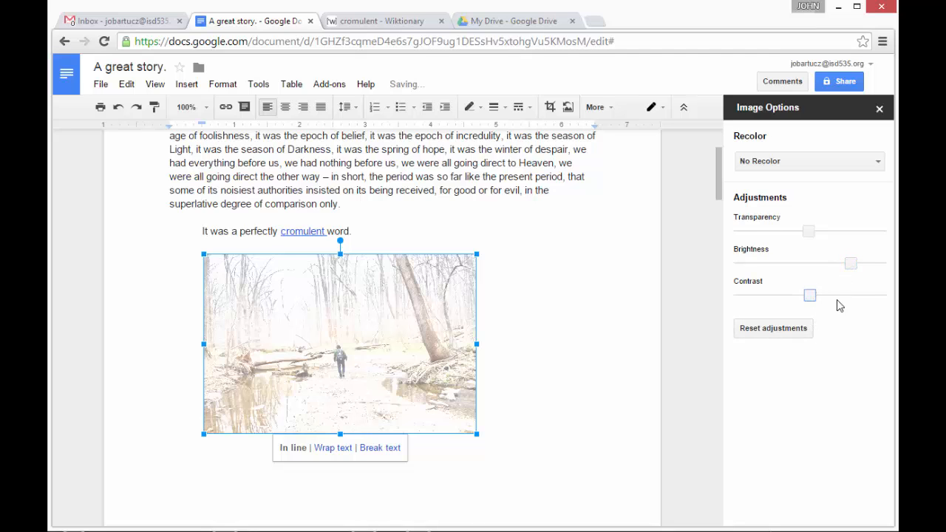
left_click_drag(838, 305, 854, 299)
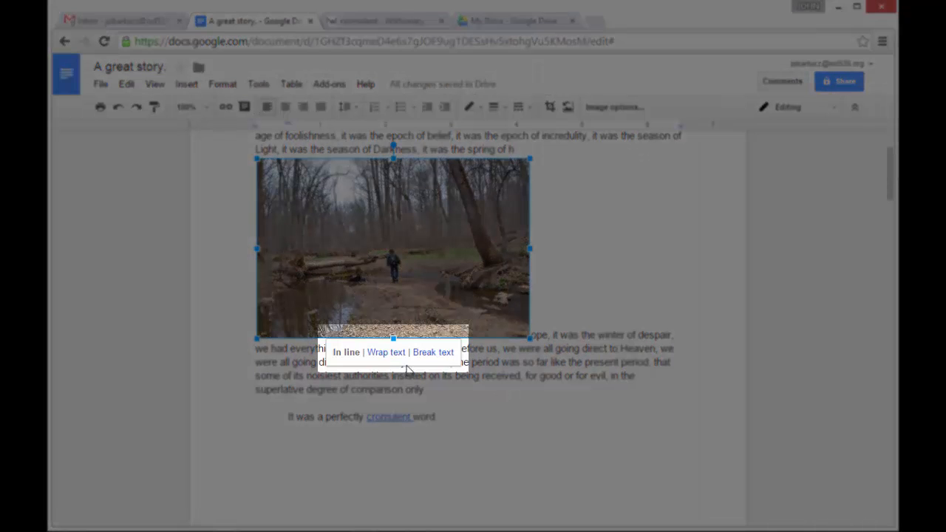
Wrap the opening paragraph's text around the creek picture with a 1/2" margin
left_click(386, 353)
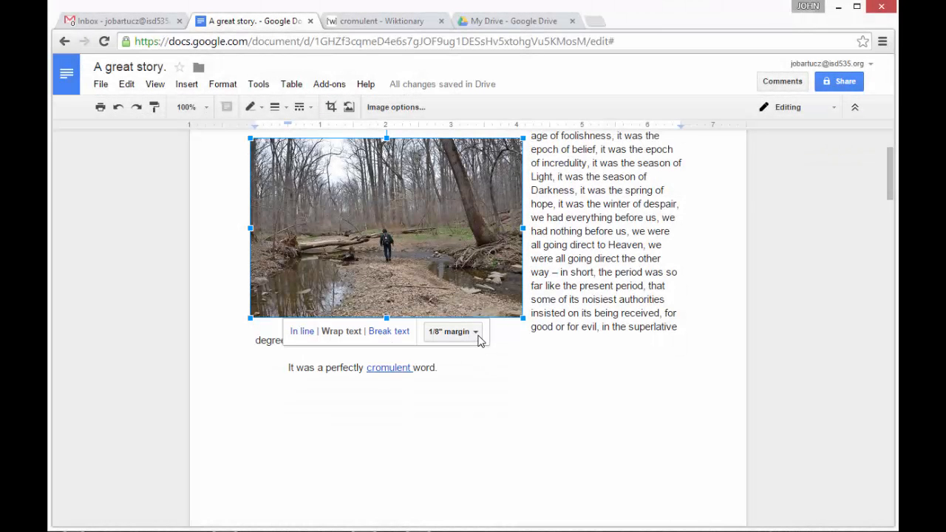
left_click(477, 334)
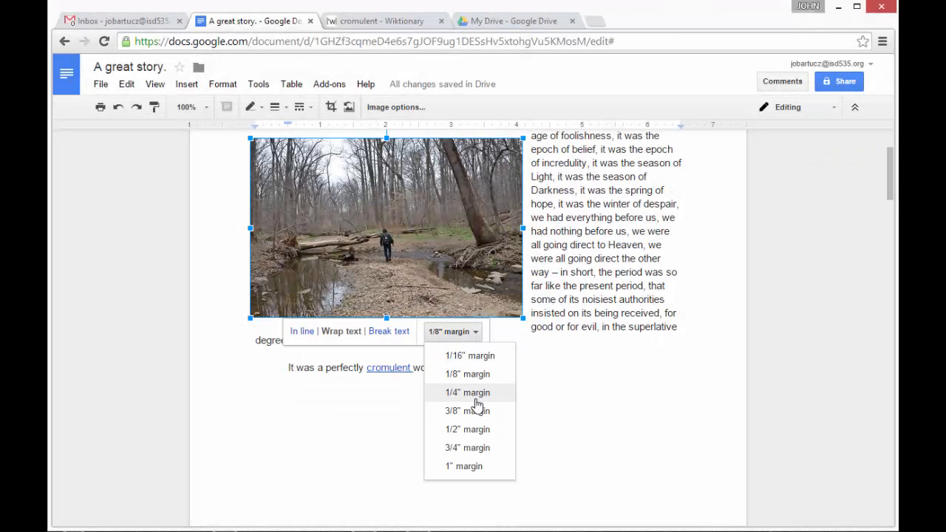
left_click(476, 430)
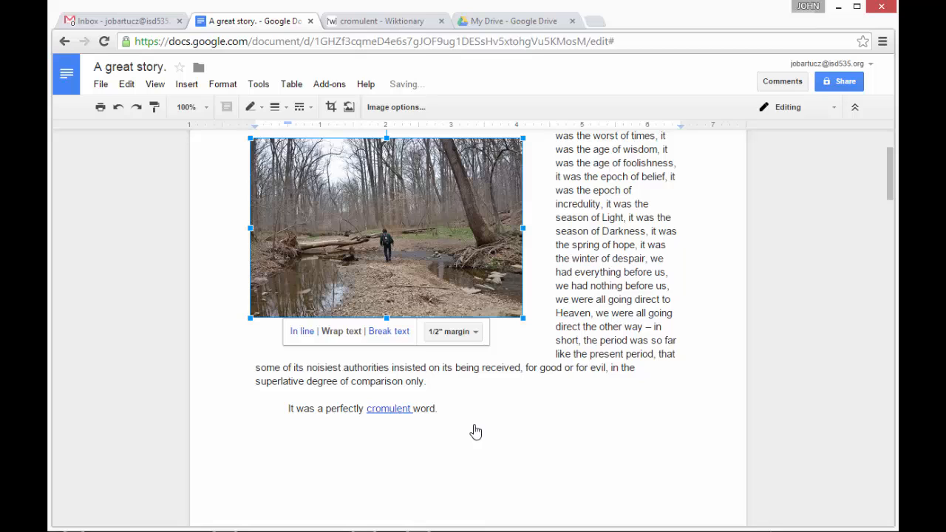
Deselect the creek picture and add the comment "use a different word" to the word "evil" in the opening paragraph
left_click(805, 384)
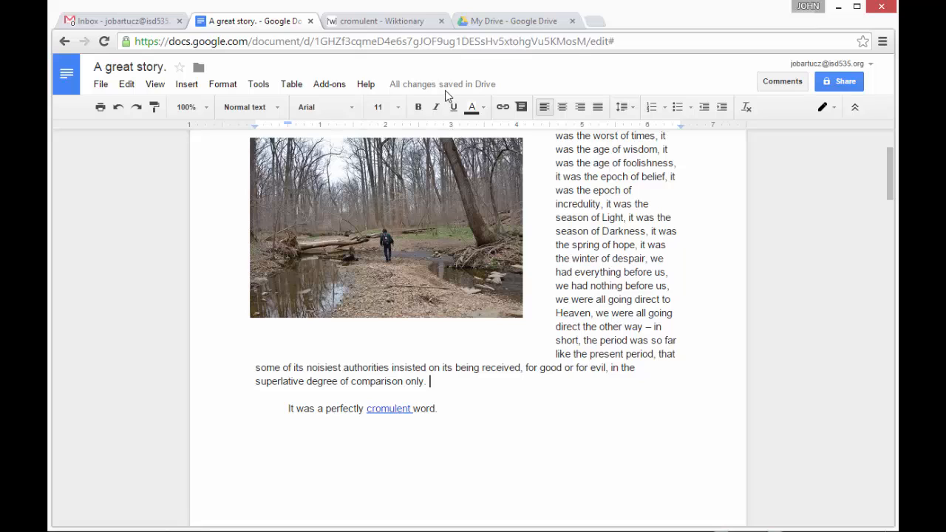
mouse_move(447, 90)
scroll(693, 429, "up", 1)
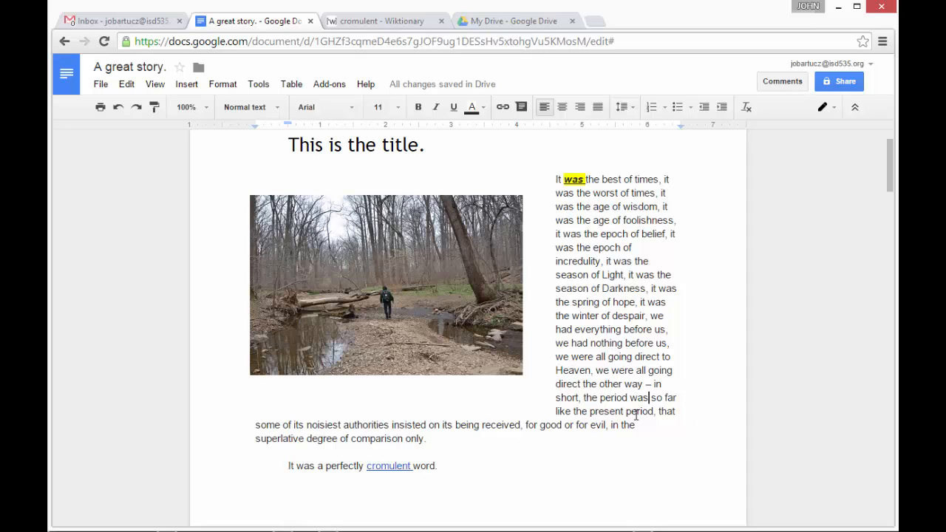
left_click_drag(591, 425, 601, 426)
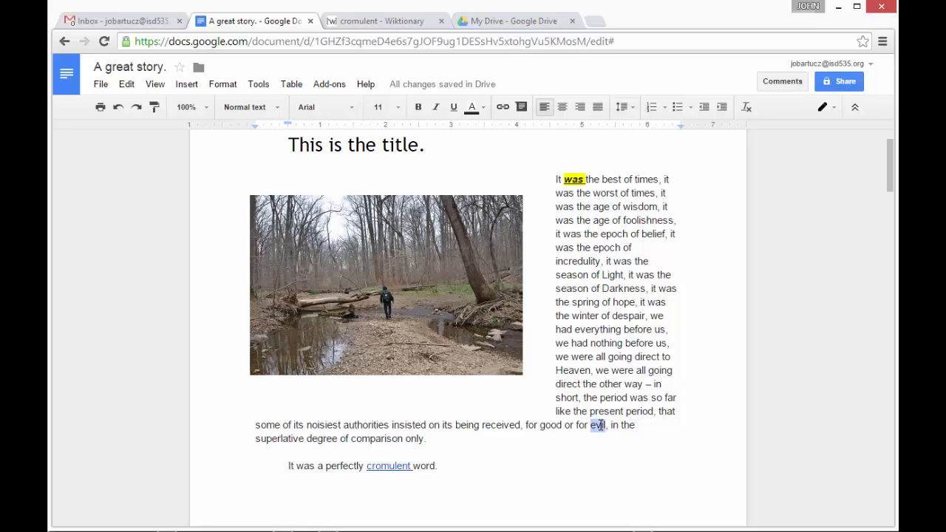
left_click(198, 87)
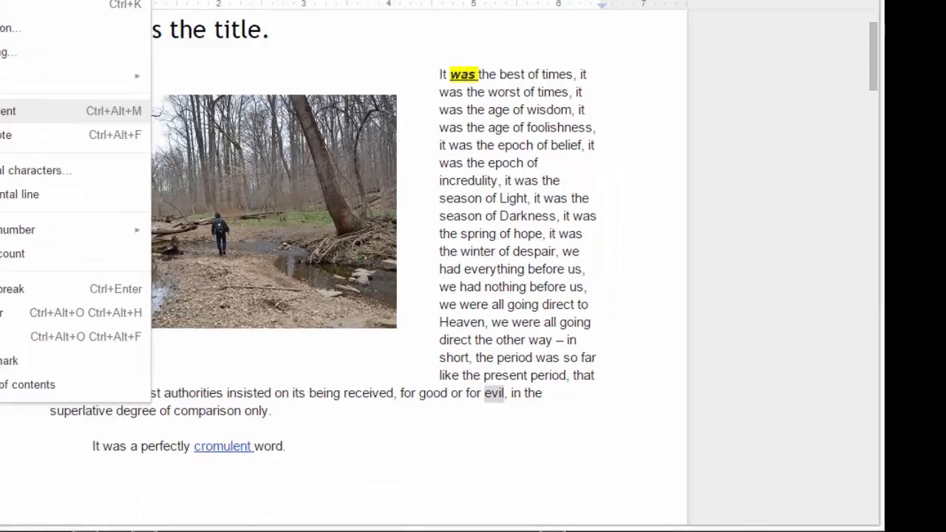
left_click(198, 207)
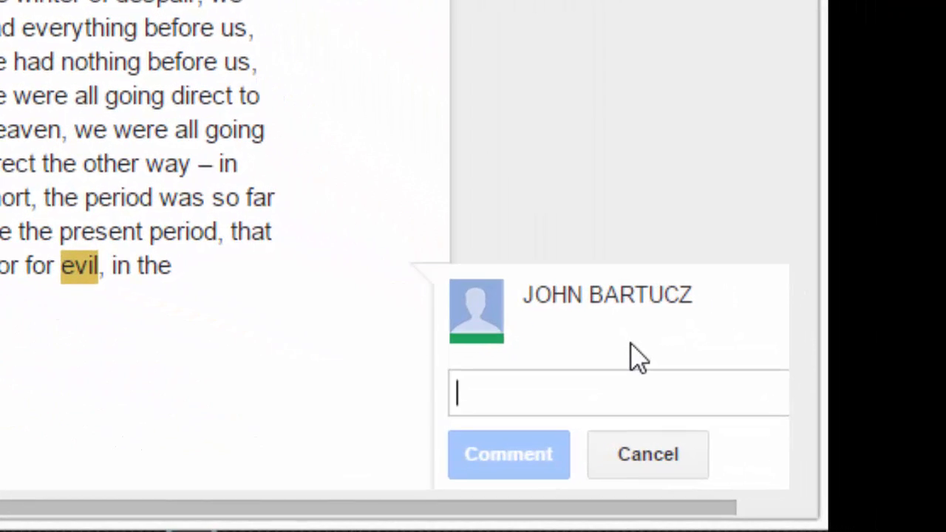
type("use a ")
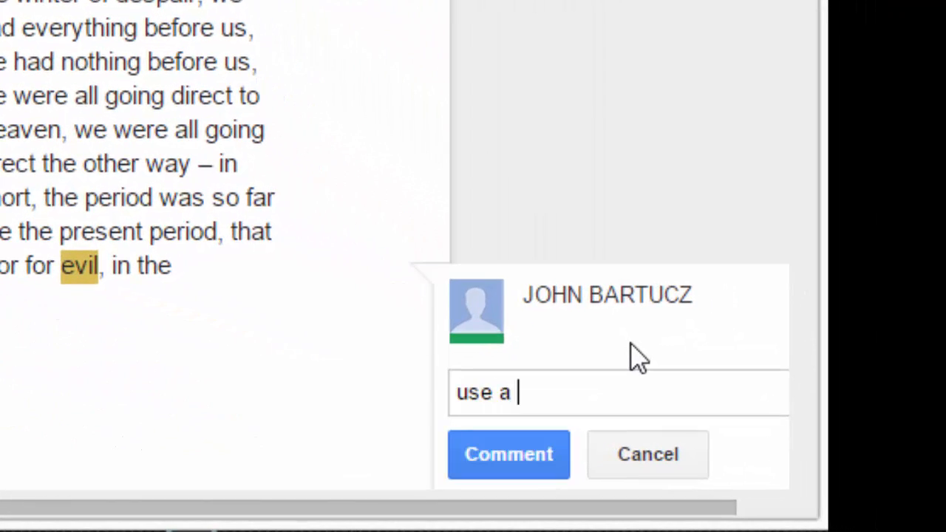
type("different word")
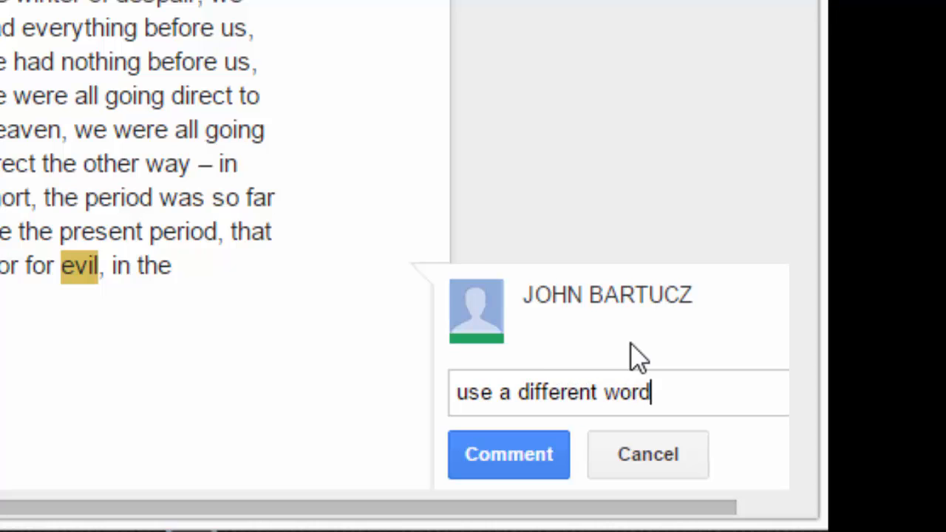
left_click(558, 457)
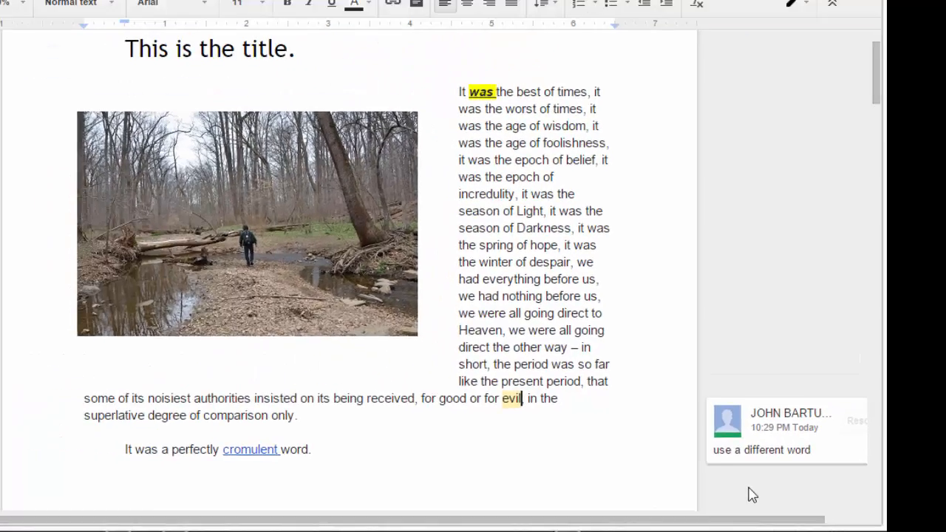